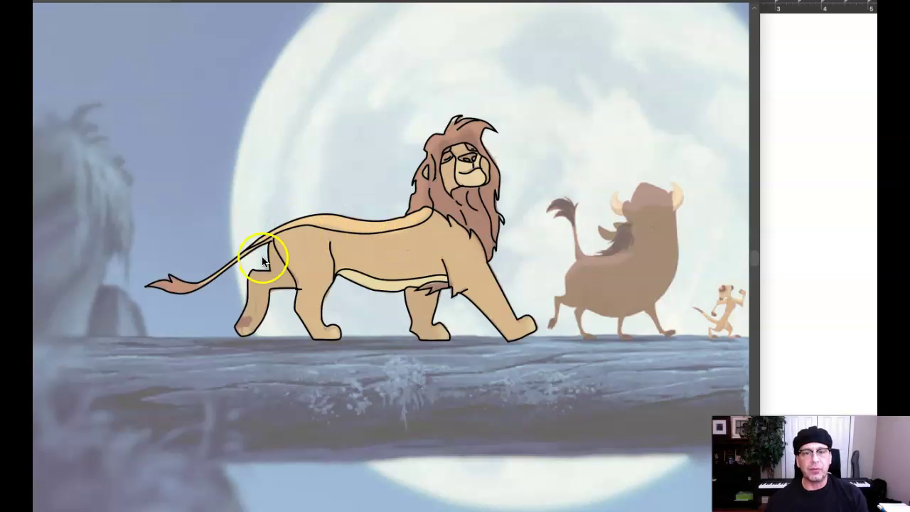
Show the hidden tools and panels, and activate the Pencil tool.
scroll(367, 269, "right", 3)
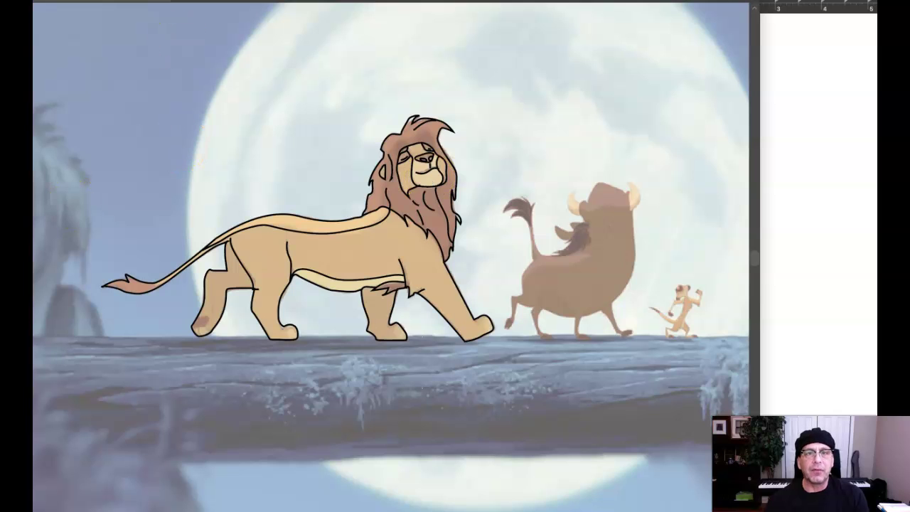
key("Tab")
left_click_drag(72, 31, 68, 55)
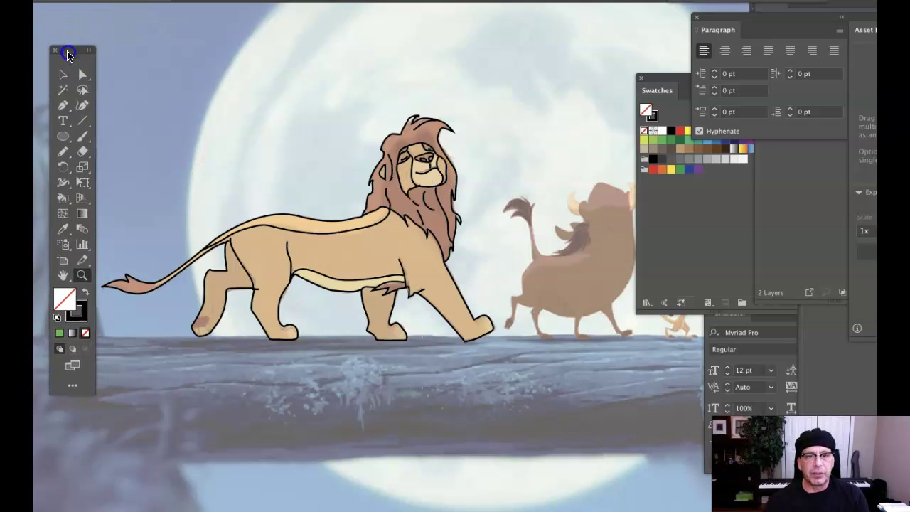
left_click(62, 152)
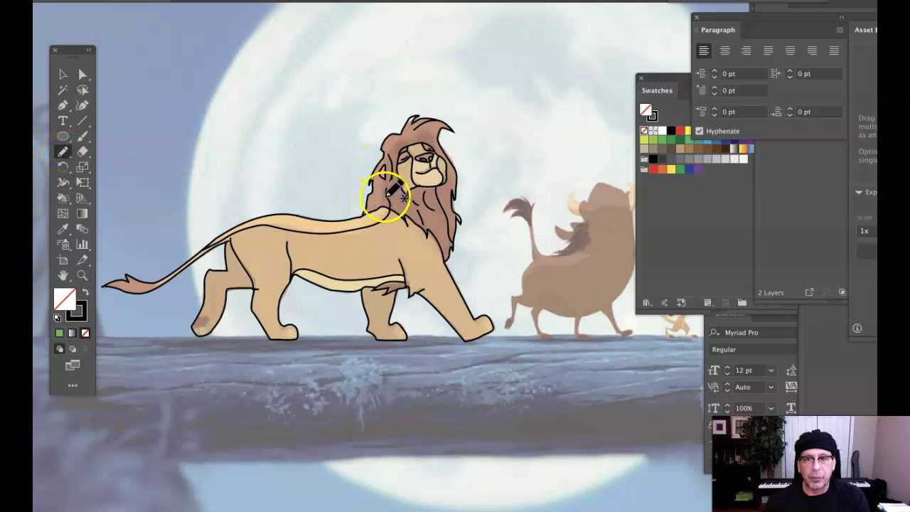
Draw two short toe lines with the Pencil tool on the lion's outstretched front paw.
key("space")
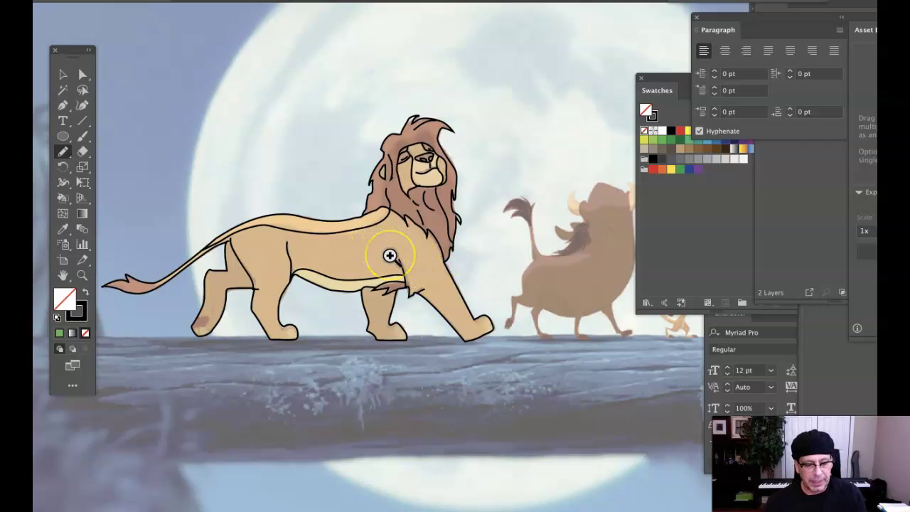
left_click(405, 270)
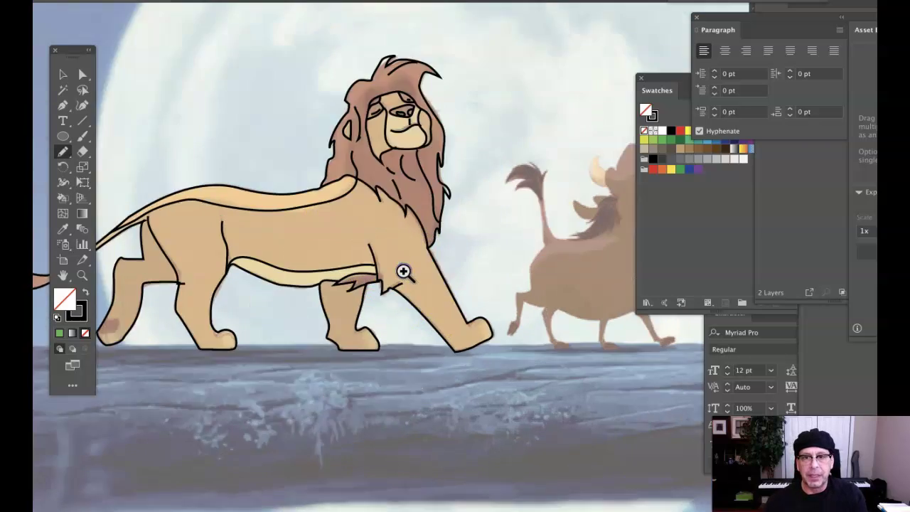
left_click(280, 229)
left_click(431, 261)
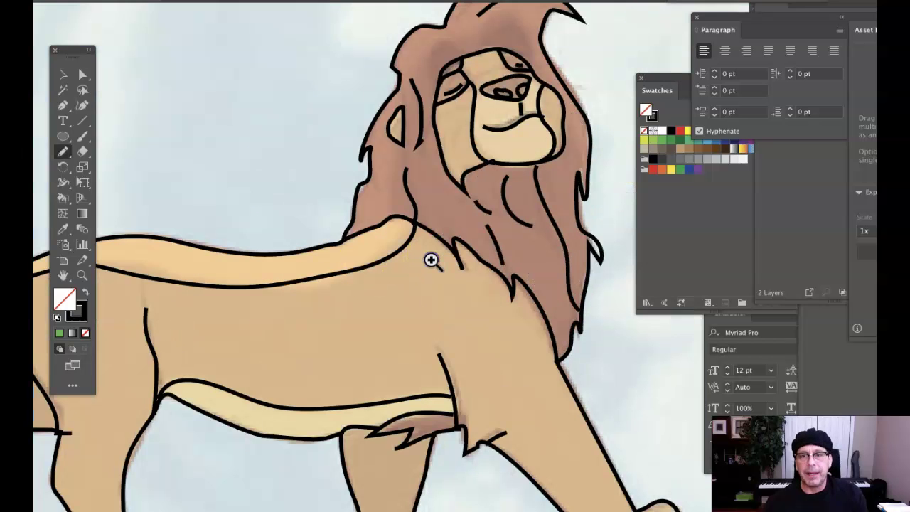
left_click(431, 260)
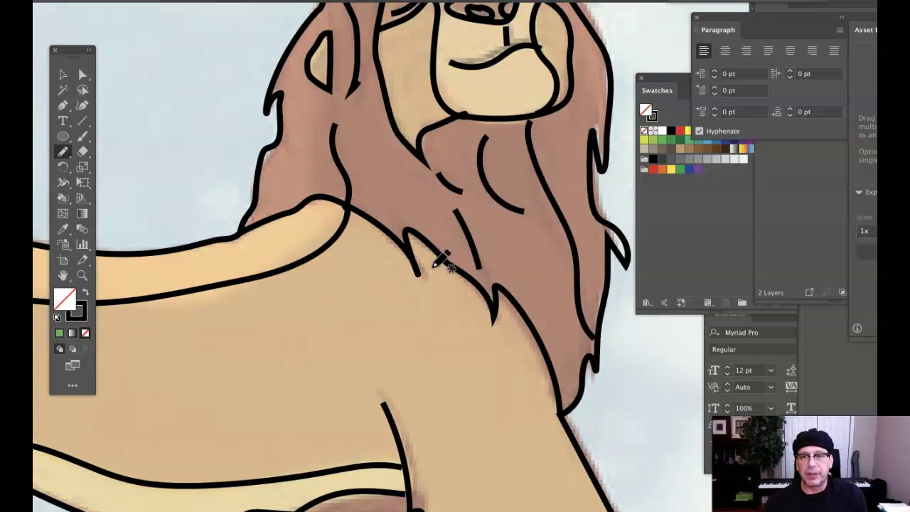
scroll(527, 318, "up", 2)
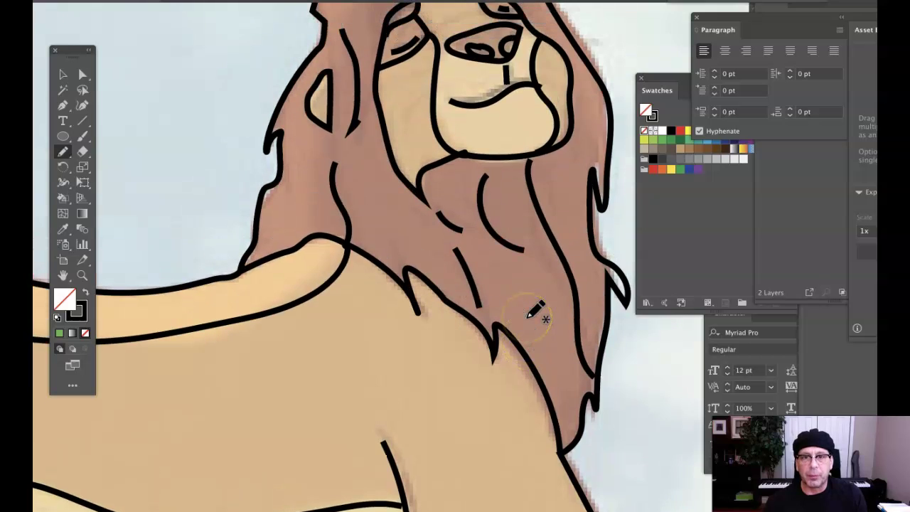
scroll(529, 317, "up", 3)
scroll(555, 211, "up", 2)
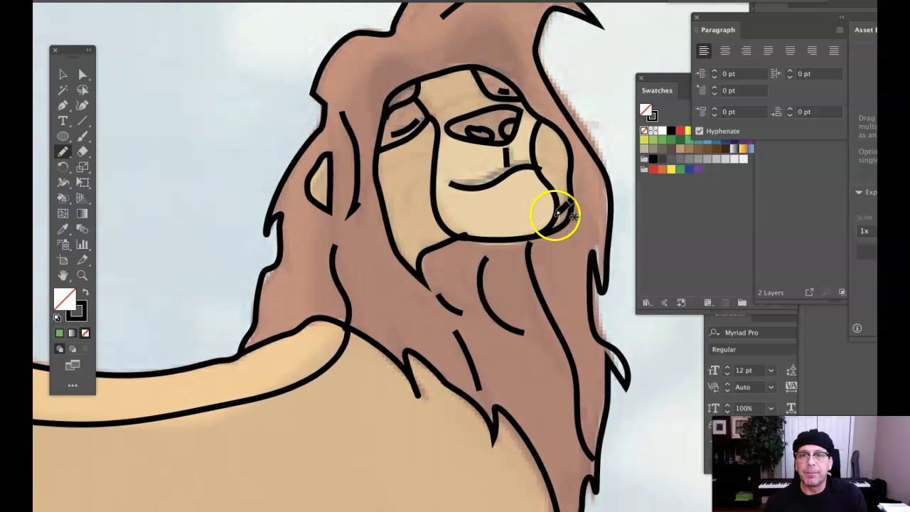
scroll(565, 220, "up", 1)
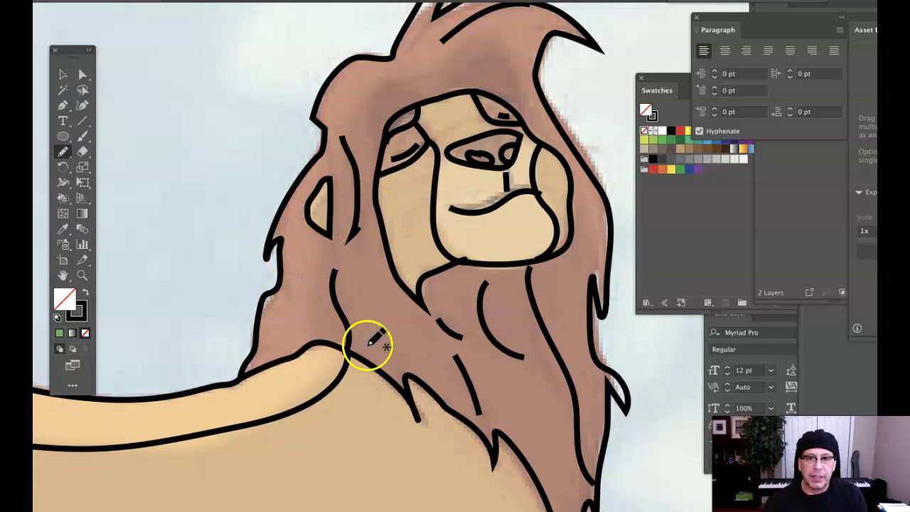
scroll(391, 364, "down", 10)
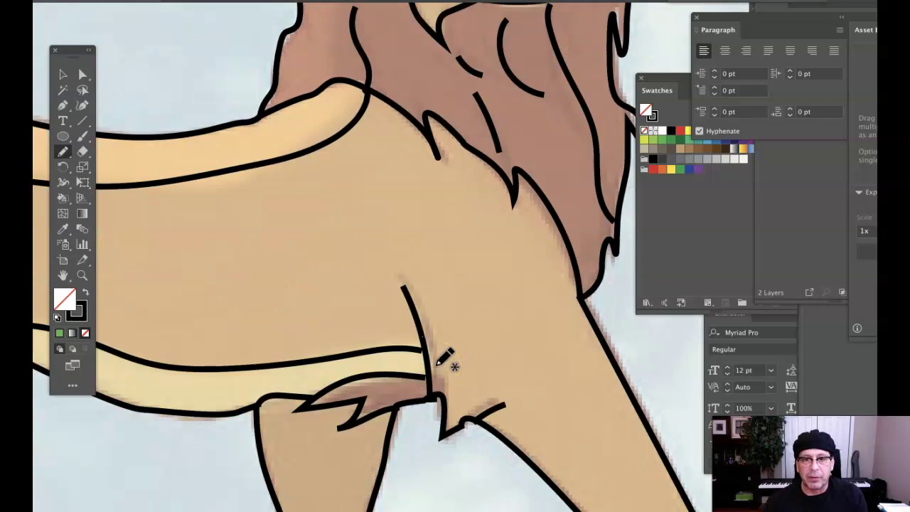
scroll(444, 359, "down", 7)
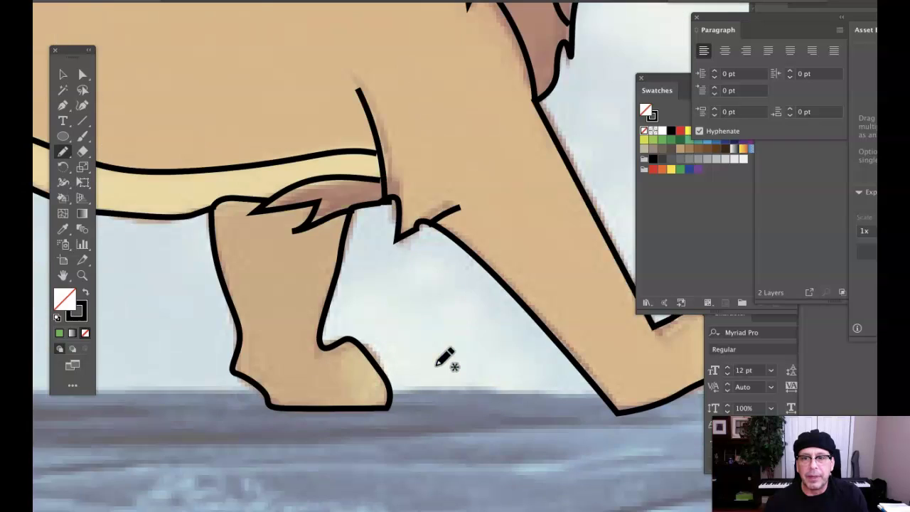
scroll(446, 359, "right", 4)
left_click_drag(568, 330, 616, 322)
left_click_drag(564, 337, 625, 335)
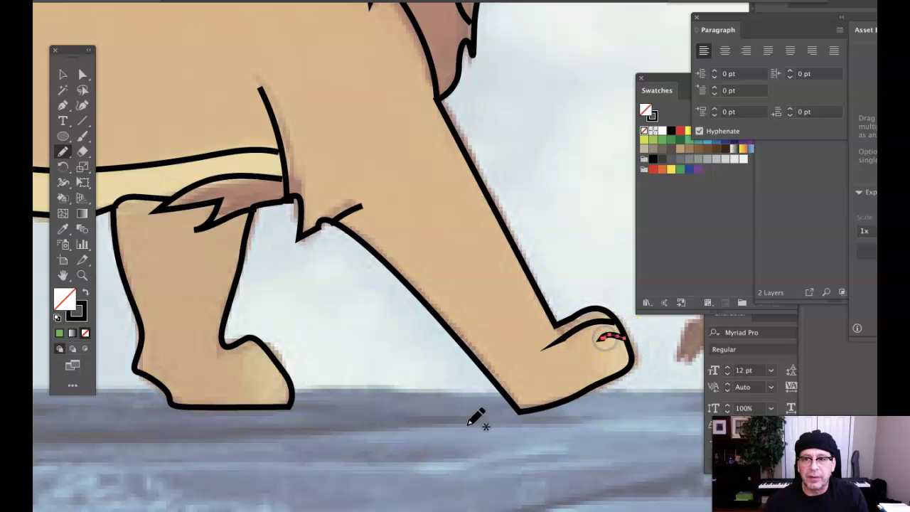
Draw curved toe lines with the Pencil tool on the lion's near hind paw.
scroll(252, 332, "left", 6)
scroll(253, 333, "left", 7)
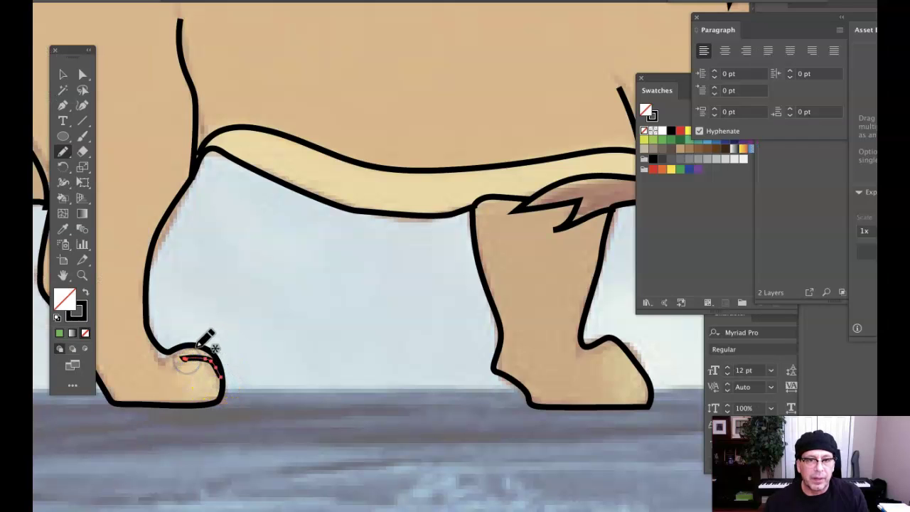
left_click_drag(169, 359, 171, 359)
Draw two short toe lines on the raised far hind paw, undoing and redrawing the first stroke.
scroll(274, 361, "left", 9)
scroll(273, 360, "left", 1)
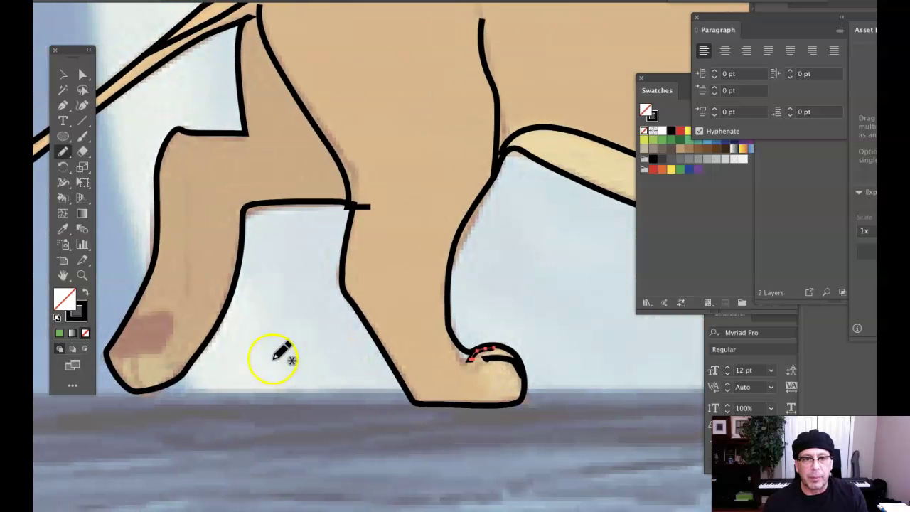
left_click_drag(133, 366, 141, 384)
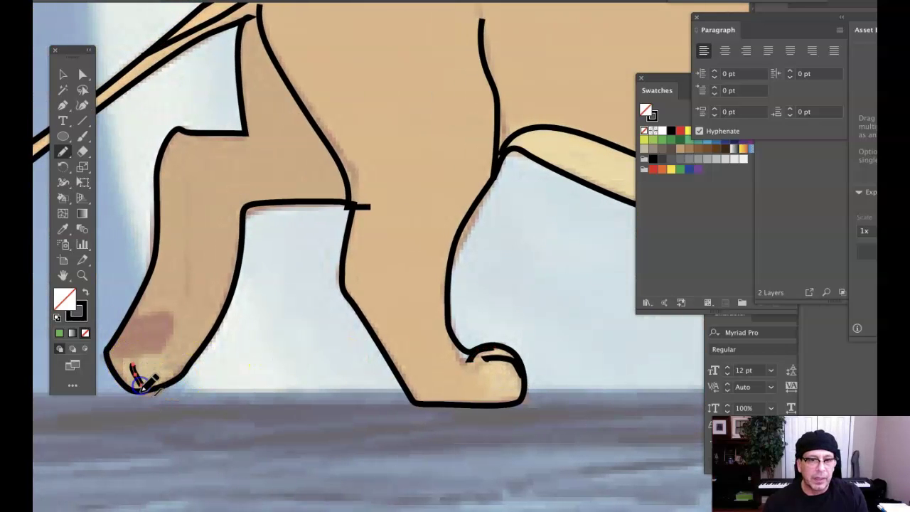
key("super+z")
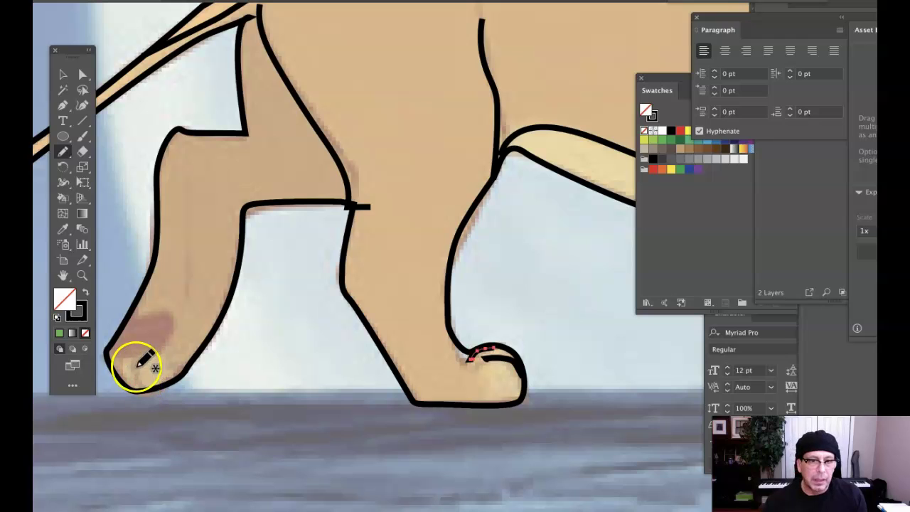
left_click_drag(134, 366, 141, 384)
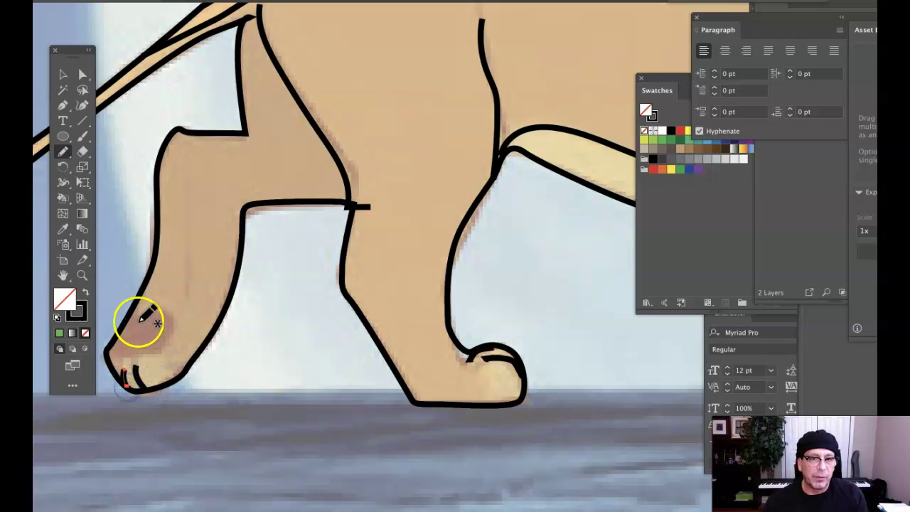
Outline the dark pad on the far hind paw with the Pencil tool, then deselect it.
left_click_drag(150, 322, 152, 322)
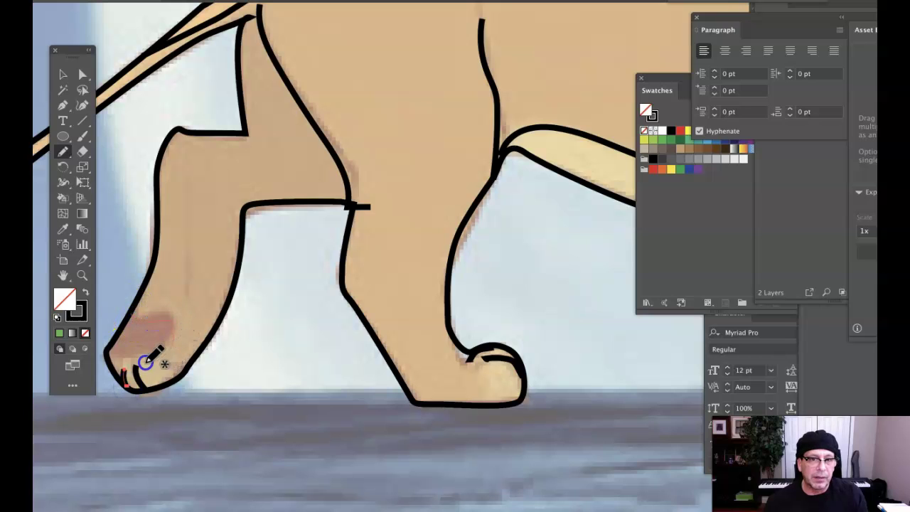
left_click_drag(107, 355, 132, 366)
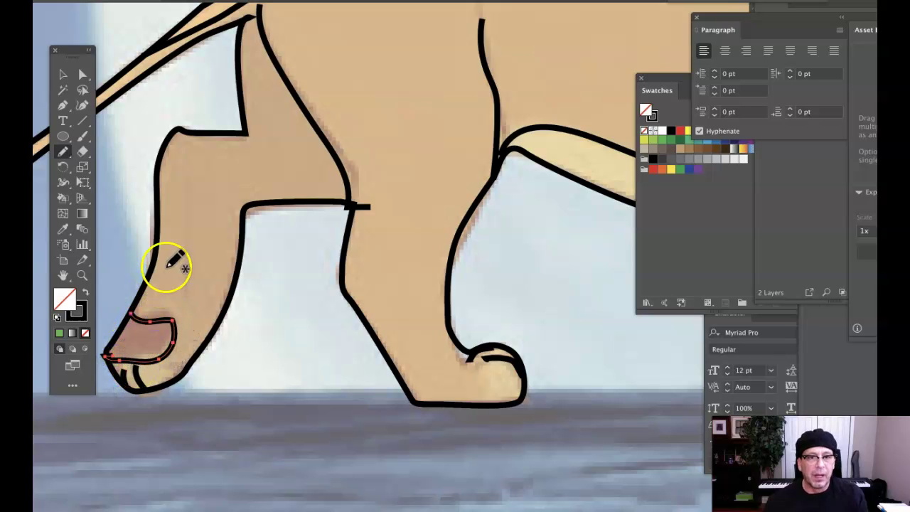
left_click(63, 74)
left_click(325, 363)
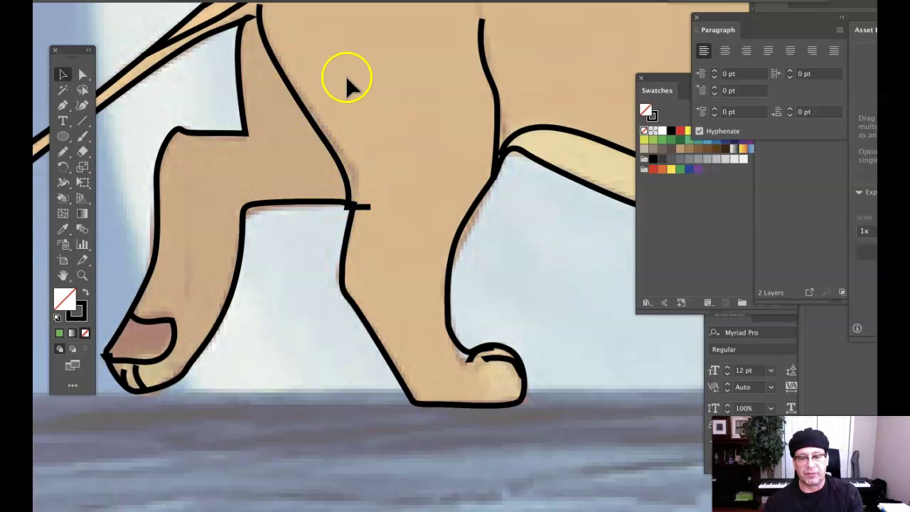
Select all of the lion's traced line art with the Selection tool.
key("ctrl+0")
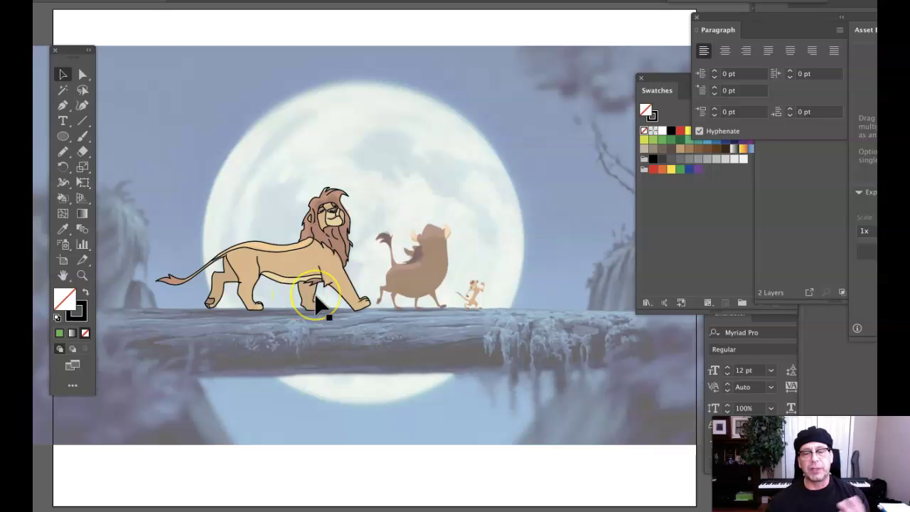
left_click(63, 75)
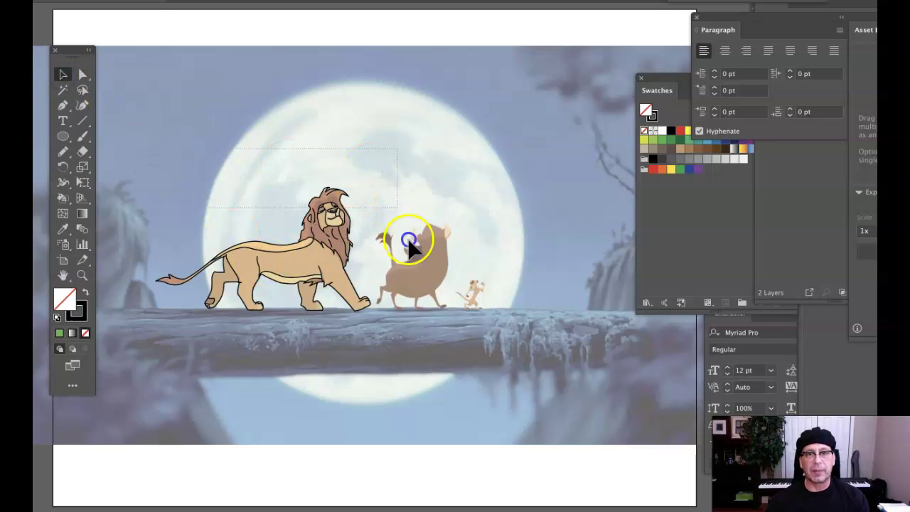
left_click_drag(408, 246, 407, 335)
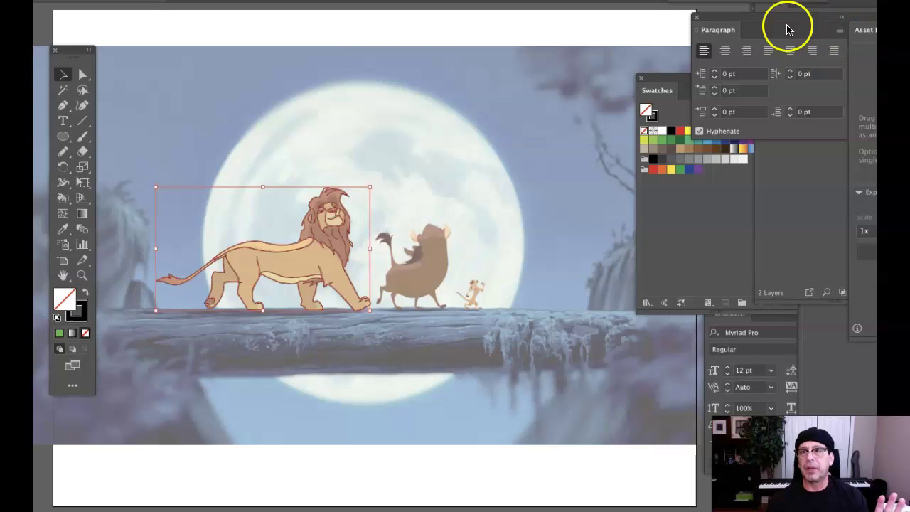
Move the paragraph settings aside and bring the layer list into view beside the lion.
left_click_drag(757, 20, 773, 178)
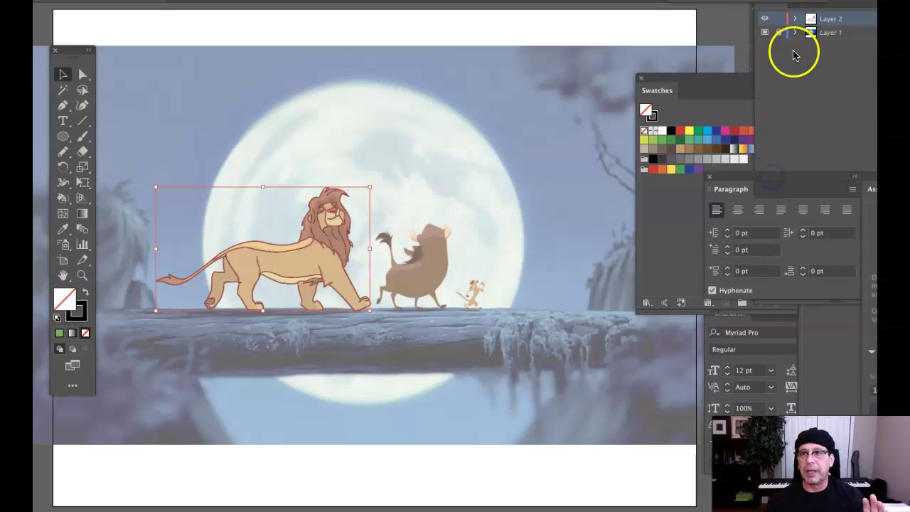
left_click(796, 57)
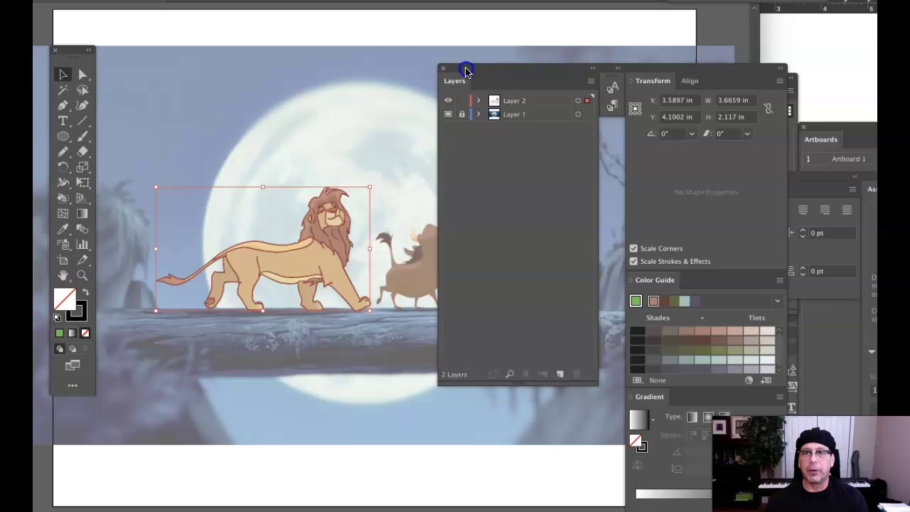
left_click(458, 116)
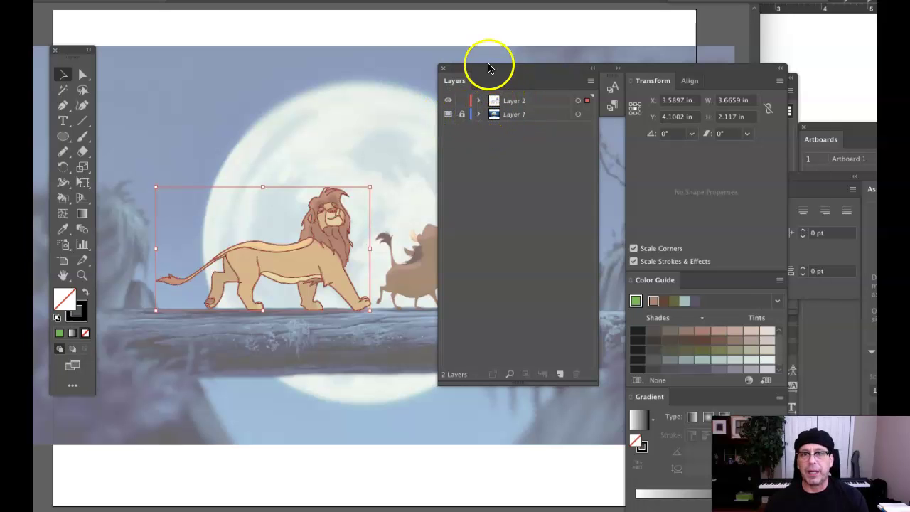
left_click_drag(488, 65, 648, 43)
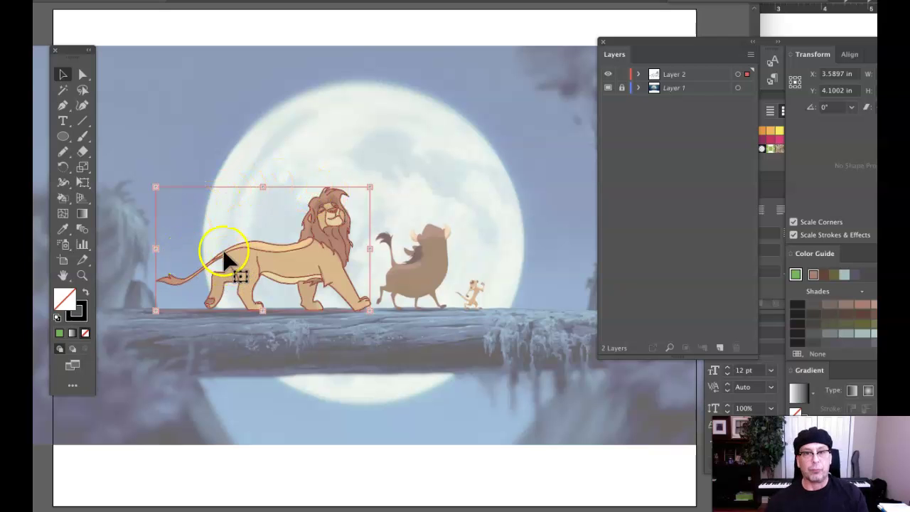
Move the layer list aside and place the colour swatches next to the enlarged lion.
left_click(255, 265, "super")
left_click(256, 265, "super")
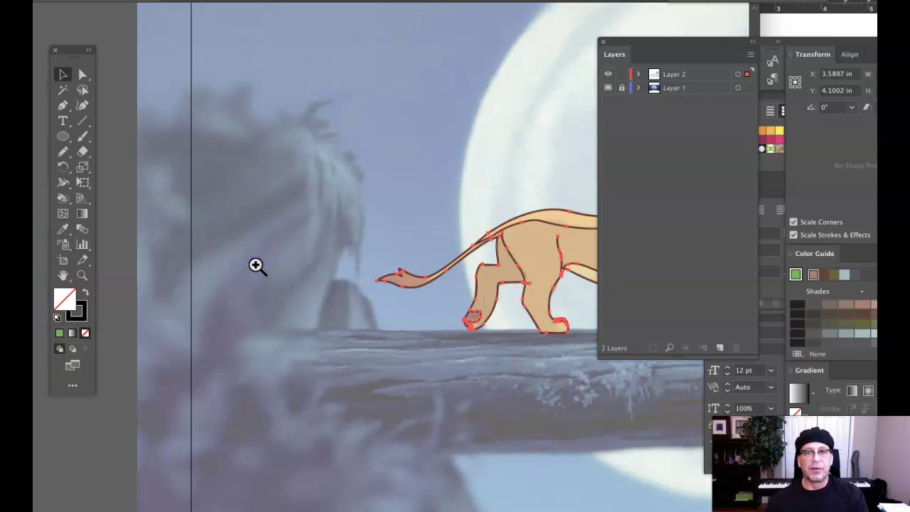
left_click_drag(491, 281, 229, 243)
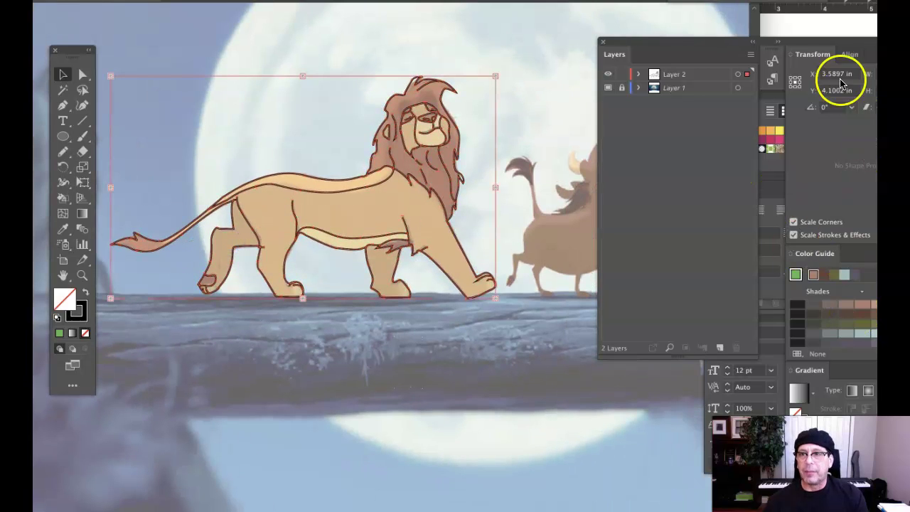
left_click_drag(826, 41, 909, 212)
left_click(706, 84)
left_click_drag(696, 82, 616, 63)
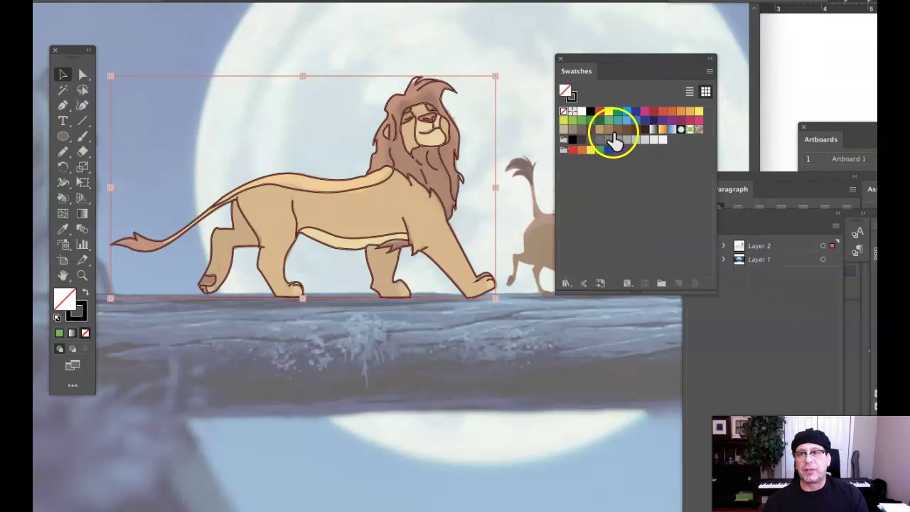
Sample the mane's brown from the reference image with the Eyedropper tool and save it as a new swatch.
left_click_drag(615, 141, 419, 191)
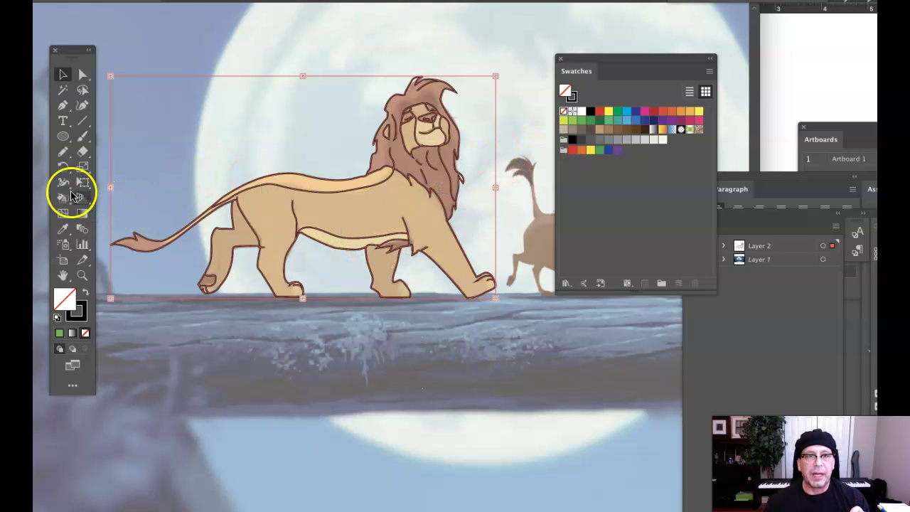
left_click(63, 229)
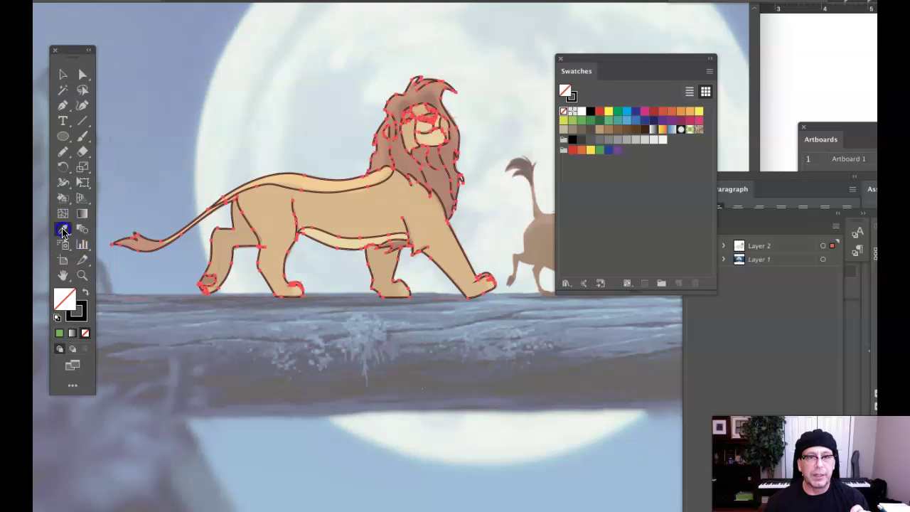
left_click(424, 85)
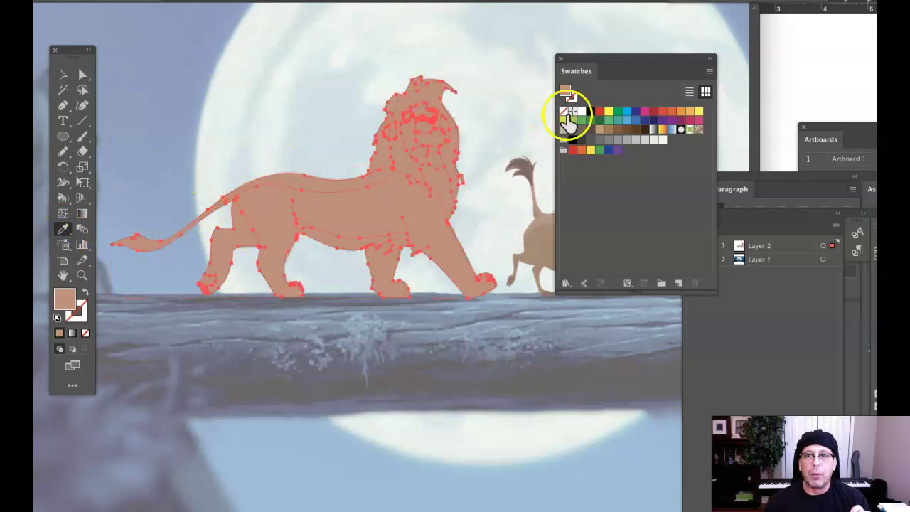
left_click_drag(64, 299, 590, 168)
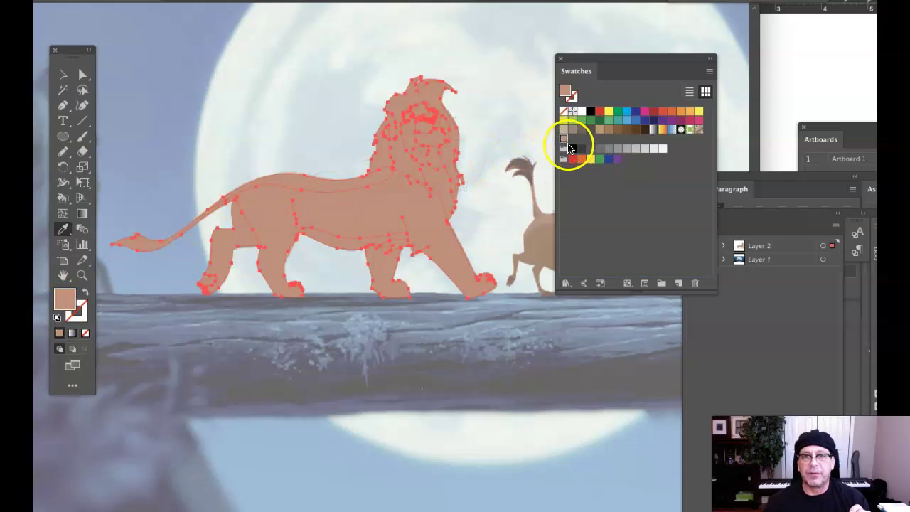
Undo the sampled mane swatch and clear the fill from the lion's line art by deselecting it before any new sampling.
key("super+z")
key("super+z")
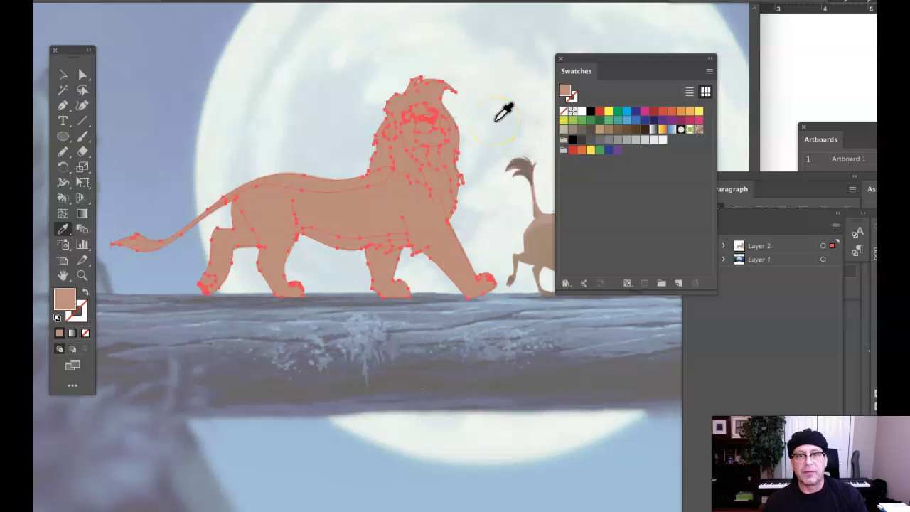
left_click(62, 74)
left_click(129, 69)
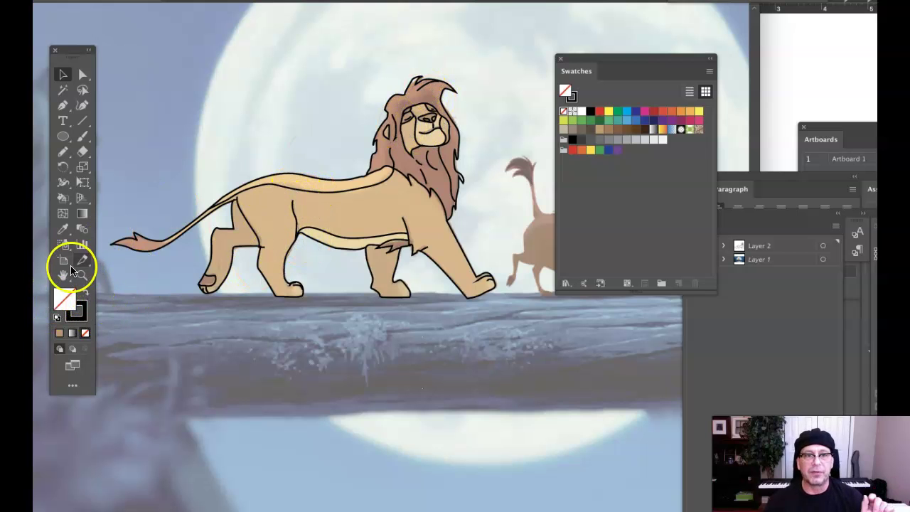
Sample the mane's brown and the body's tan from the reference image with the Eyedropper and save each as a swatch.
left_click(62, 229)
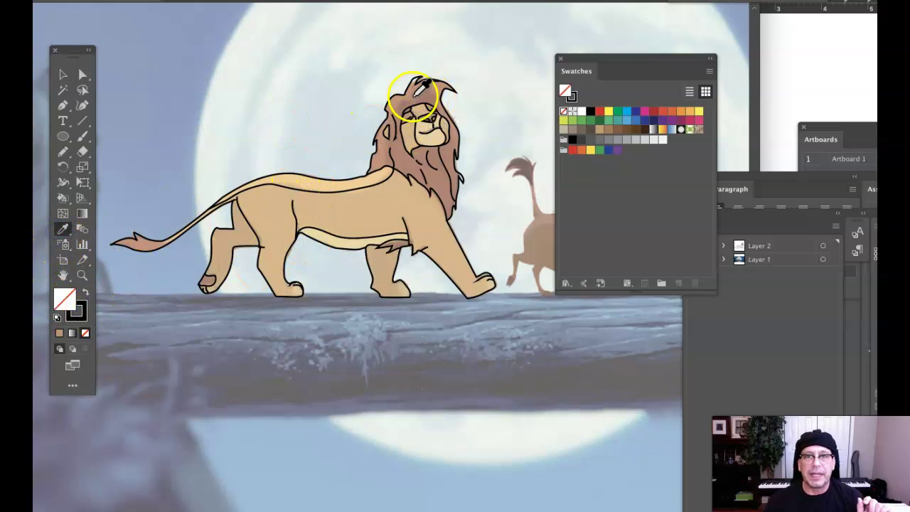
left_click(412, 91)
left_click_drag(65, 309, 605, 171)
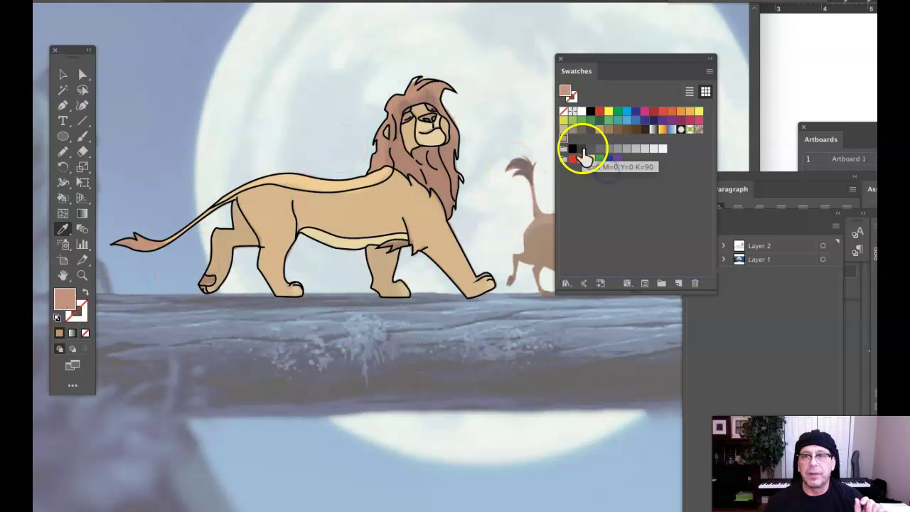
left_click(390, 208)
left_click_drag(65, 299, 575, 140)
Sample the light cream of the lion's back stripe from the reference image and save it as a swatch.
left_click(432, 190)
left_click(329, 188)
left_click(131, 241)
left_click_drag(66, 299, 588, 142)
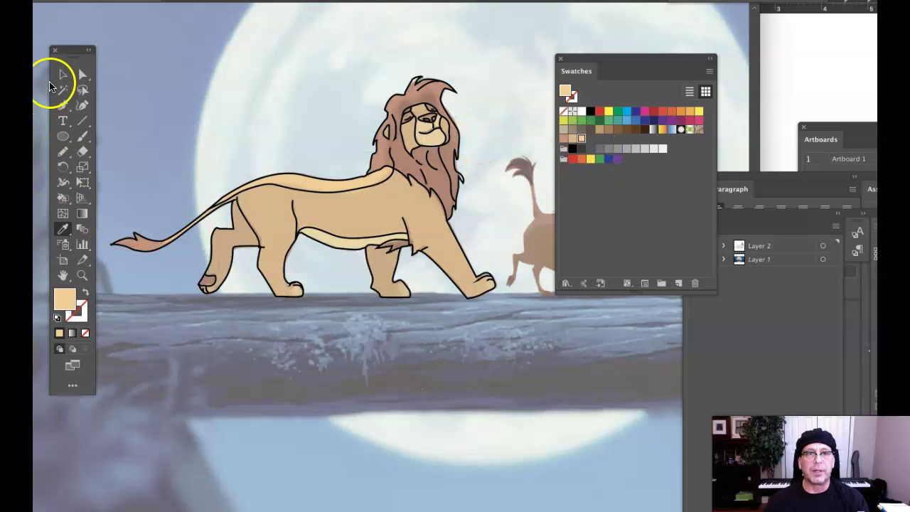
Select the lion's line art, convert it to a Live Paint group with the Live Paint Bucket, and deselect it.
left_click(307, 199)
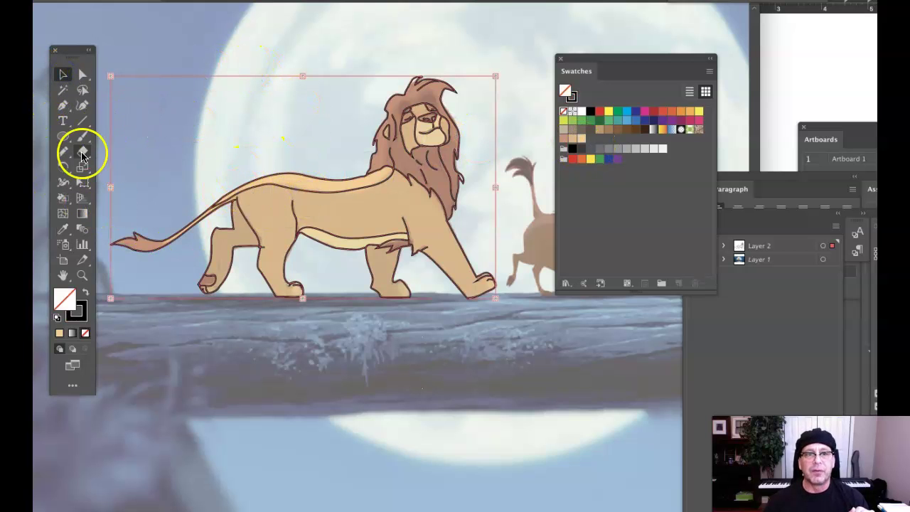
left_click(61, 199)
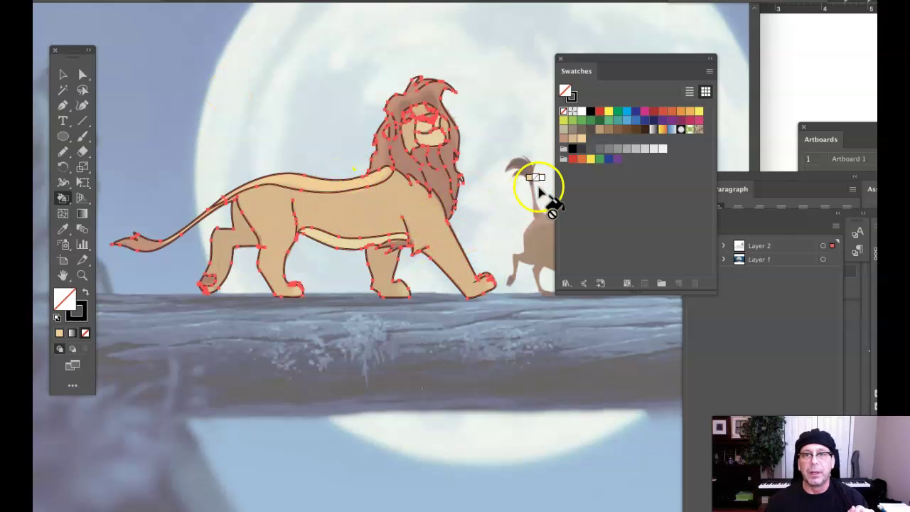
left_click(426, 152)
left_click(440, 207)
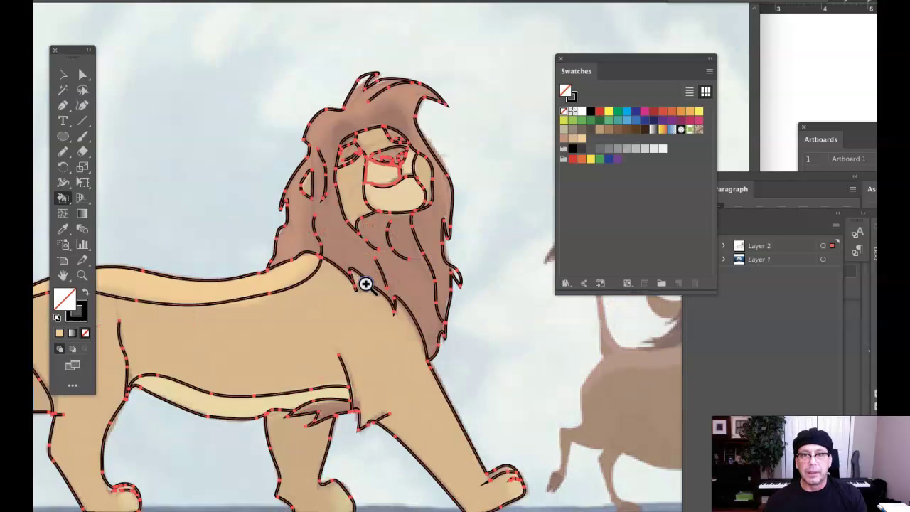
left_click(365, 283)
scroll(424, 175, "up", 1)
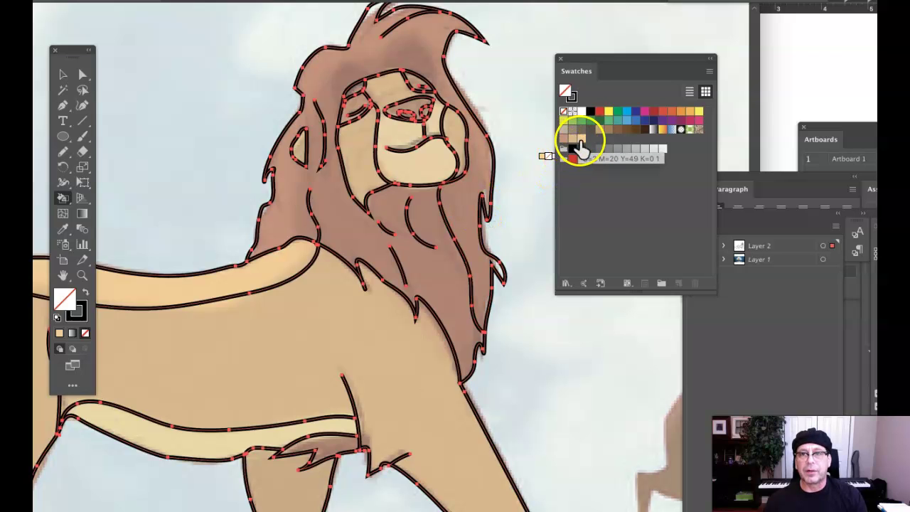
left_click(62, 74)
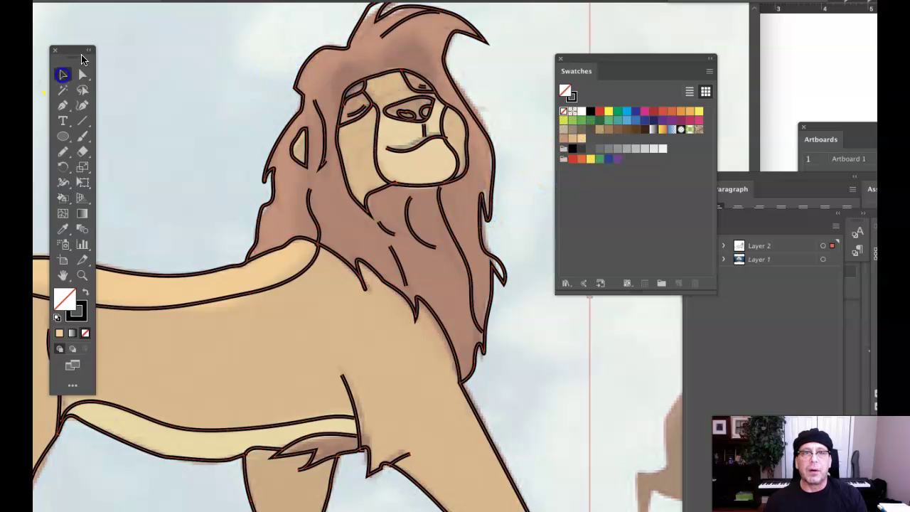
left_click(673, 27)
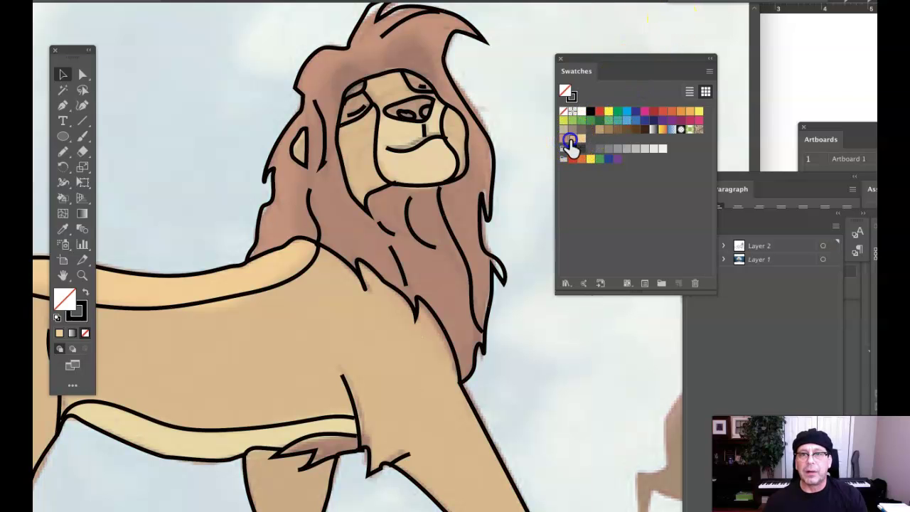
Fill the lion's cheek, muzzle, forehead and other face areas with the sampled tan using the Live Paint Bucket.
left_click(571, 140)
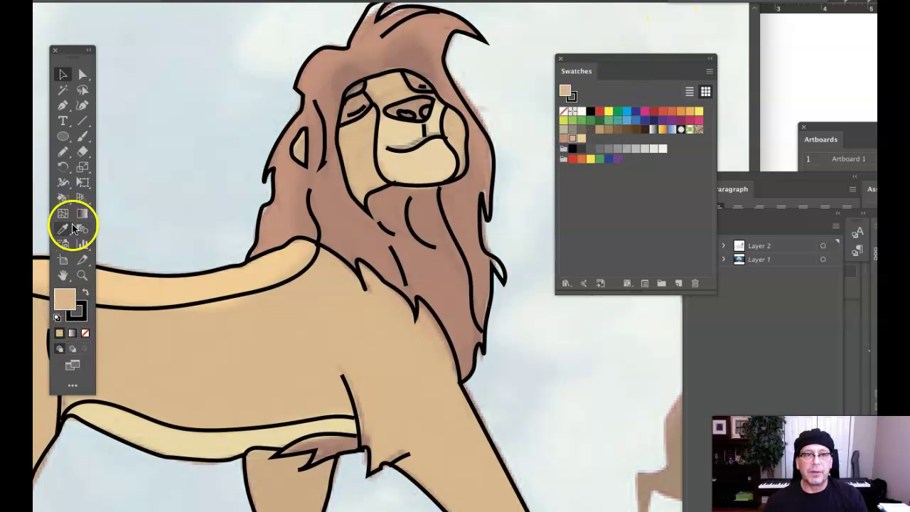
left_click(63, 198)
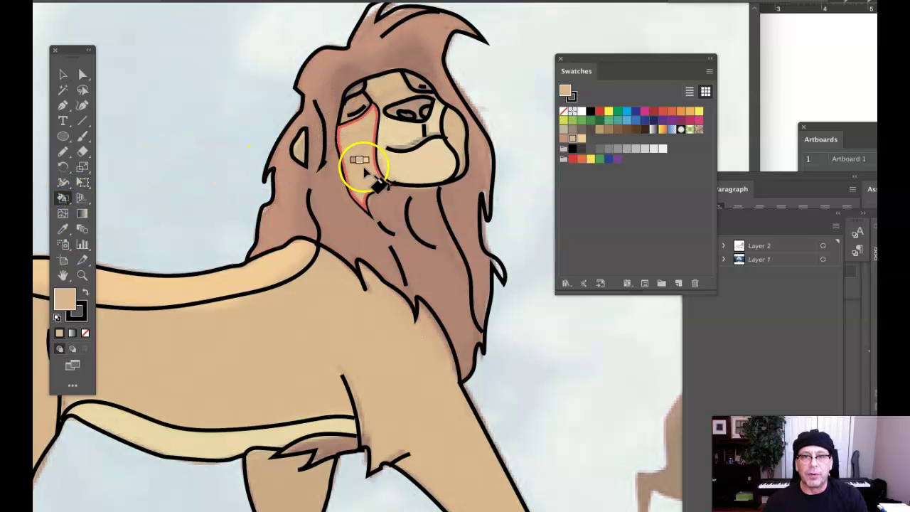
left_click(343, 114)
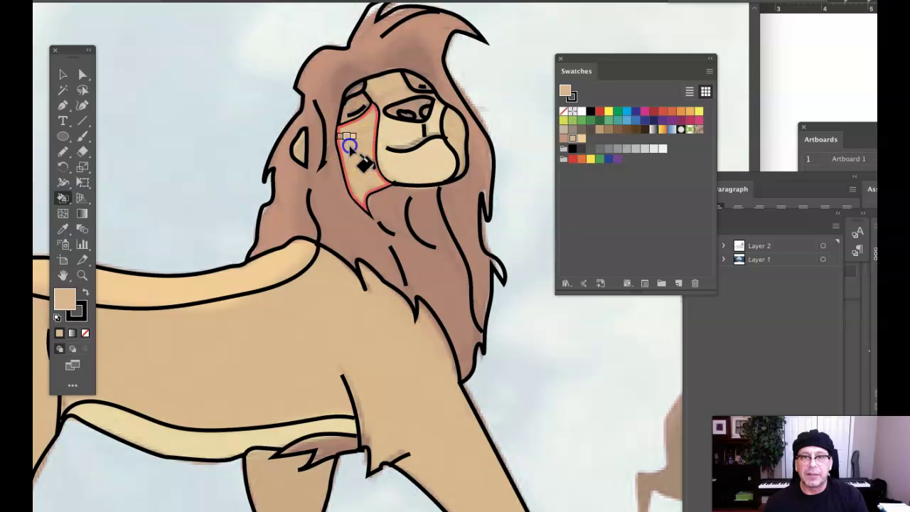
left_click(349, 147)
left_click(417, 167)
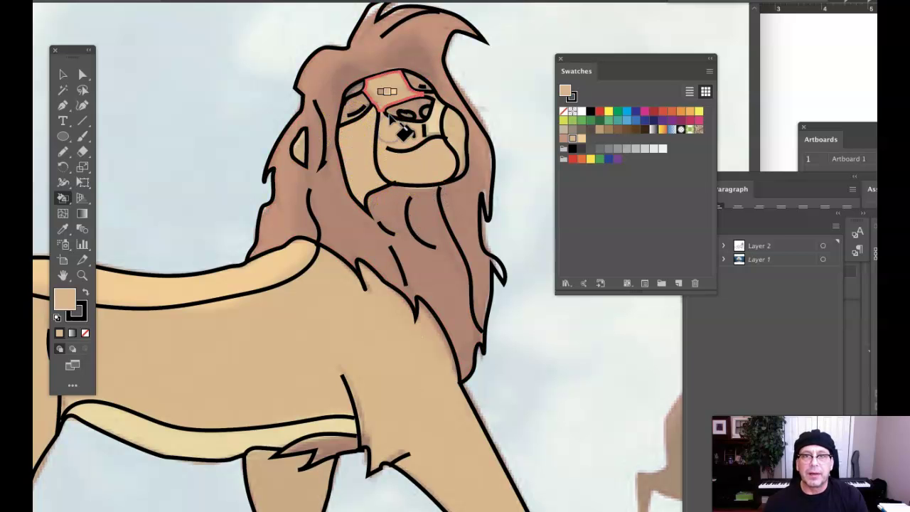
left_click(388, 91)
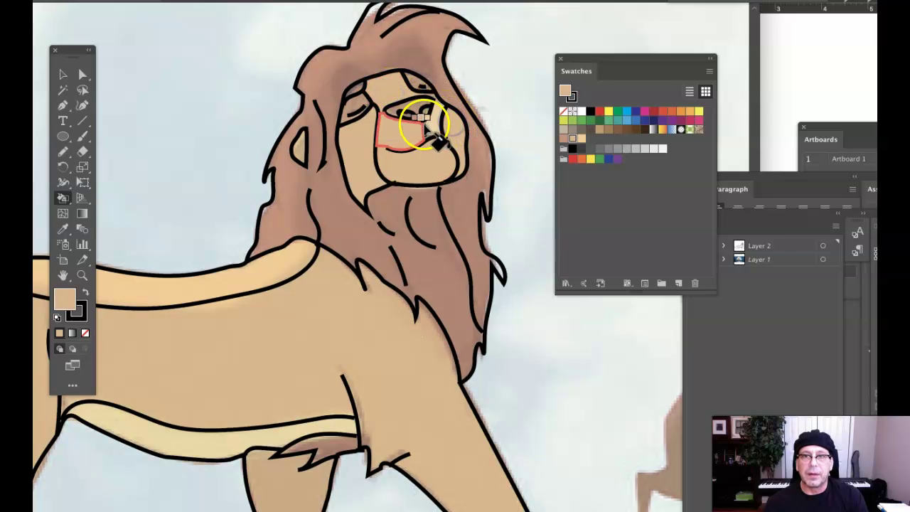
left_click(432, 122)
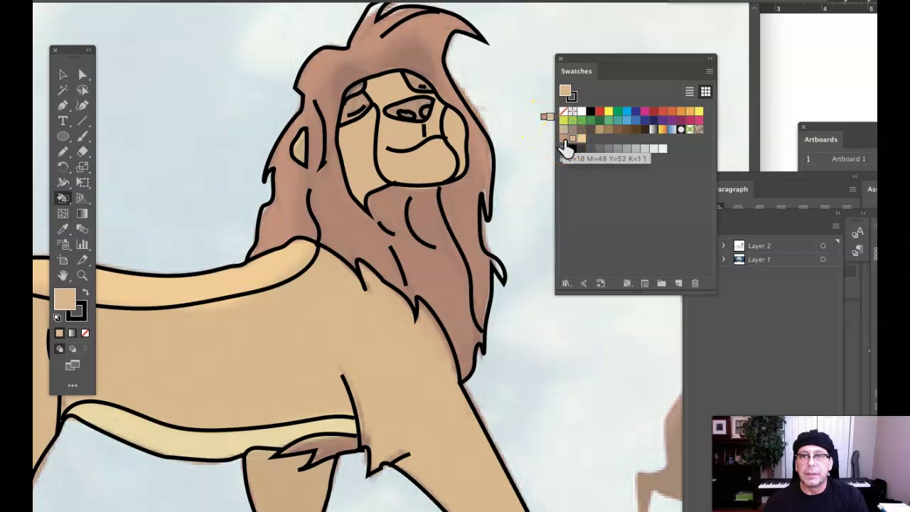
Fill the mane, the eye areas and the nose with the medium brown swatch.
left_click(617, 130)
left_click(369, 54)
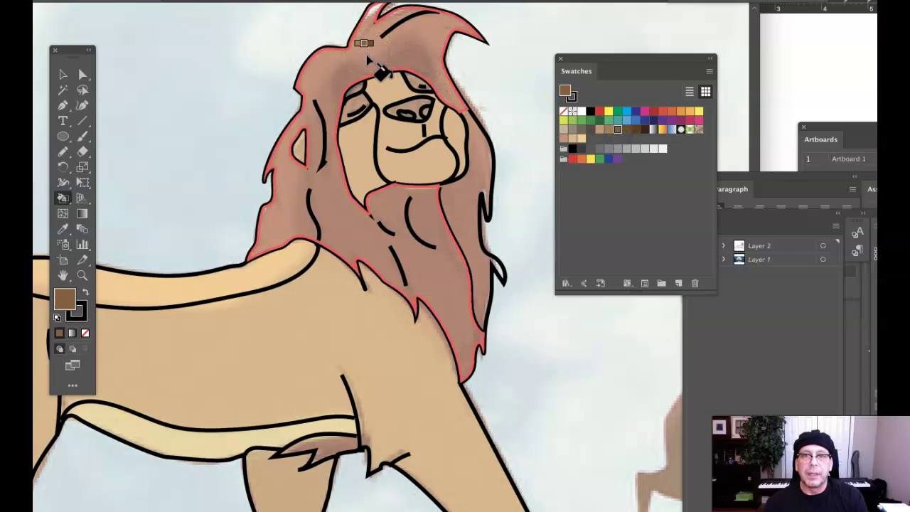
left_click(365, 59)
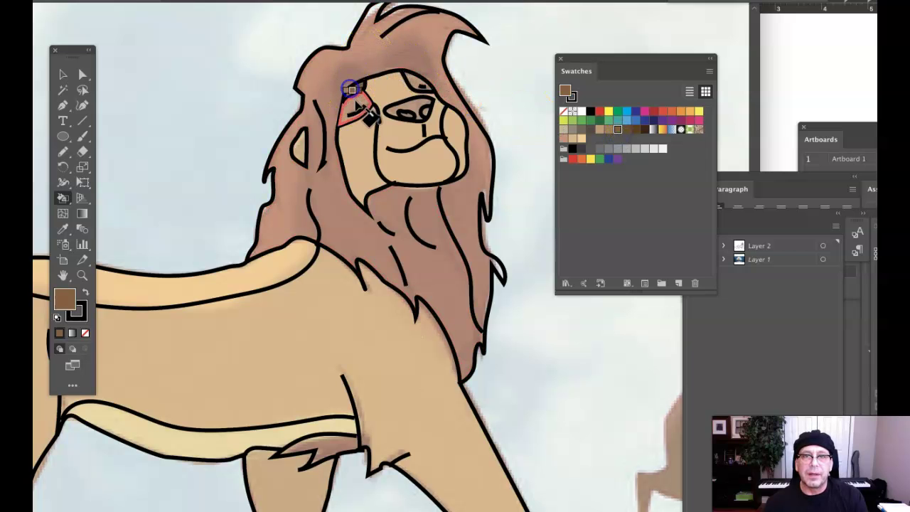
left_click(355, 98)
left_click(416, 79)
left_click(481, 165)
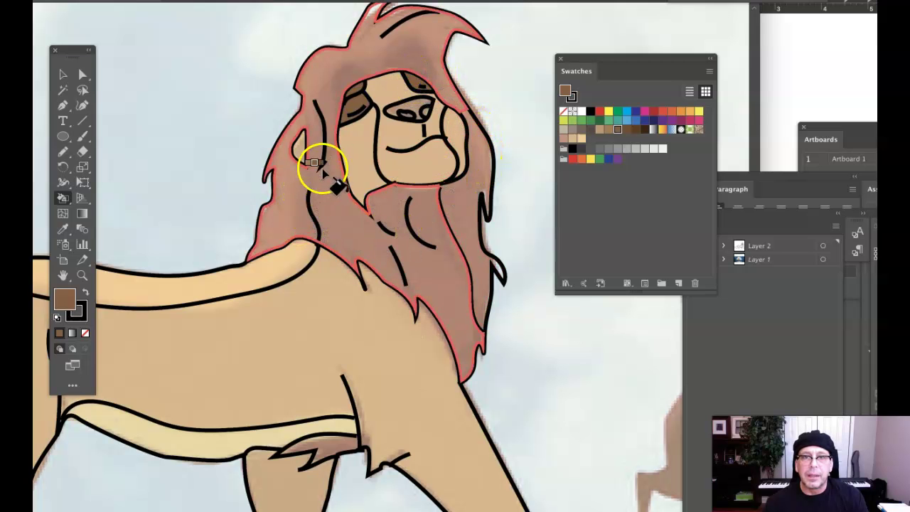
left_click(324, 75)
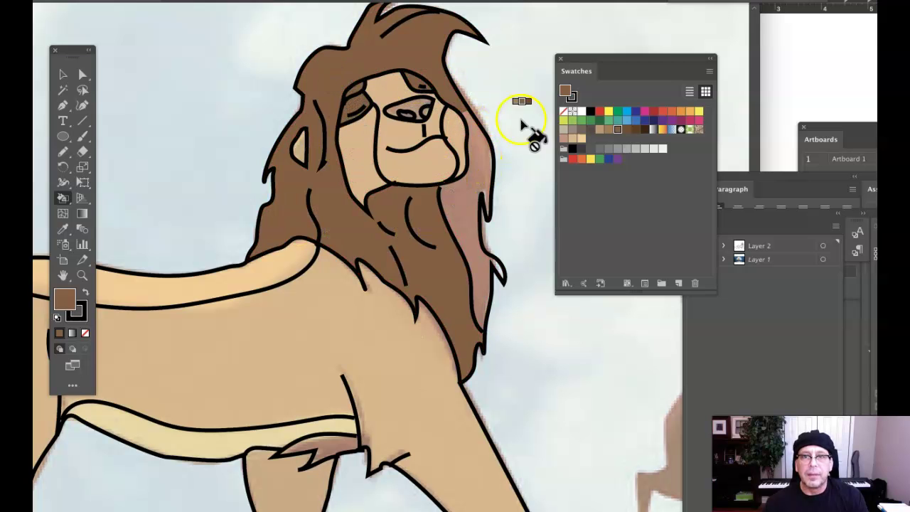
left_click(472, 168)
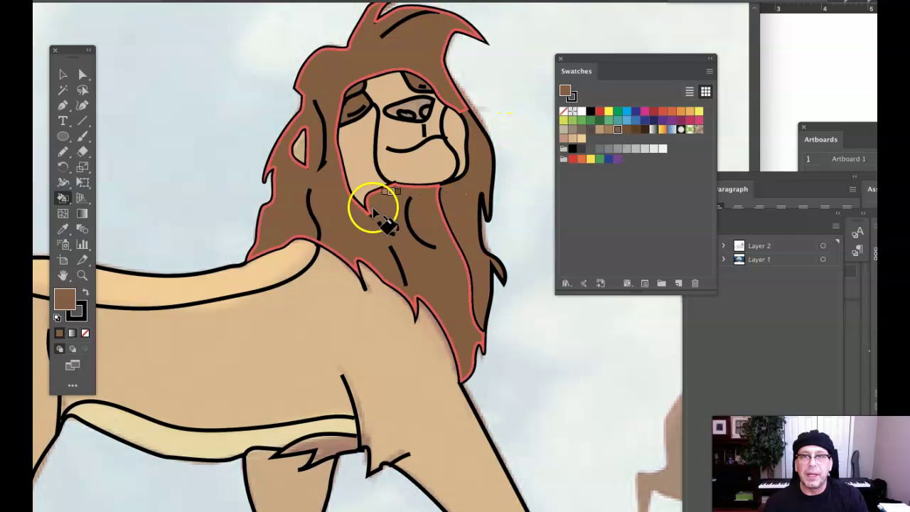
left_click(414, 104)
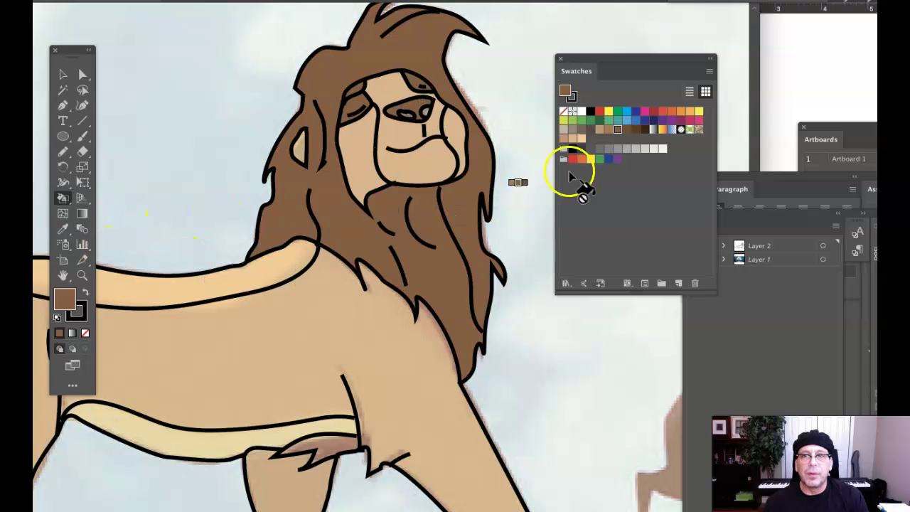
Fill the lion's nostrils with black and its inner ear with the darkest brown swatch.
left_click(590, 112)
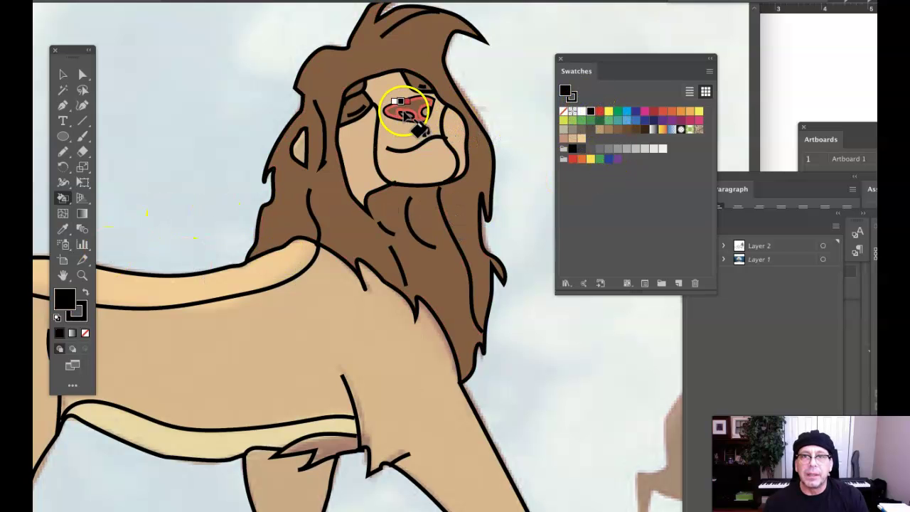
left_click(405, 116)
left_click(428, 113)
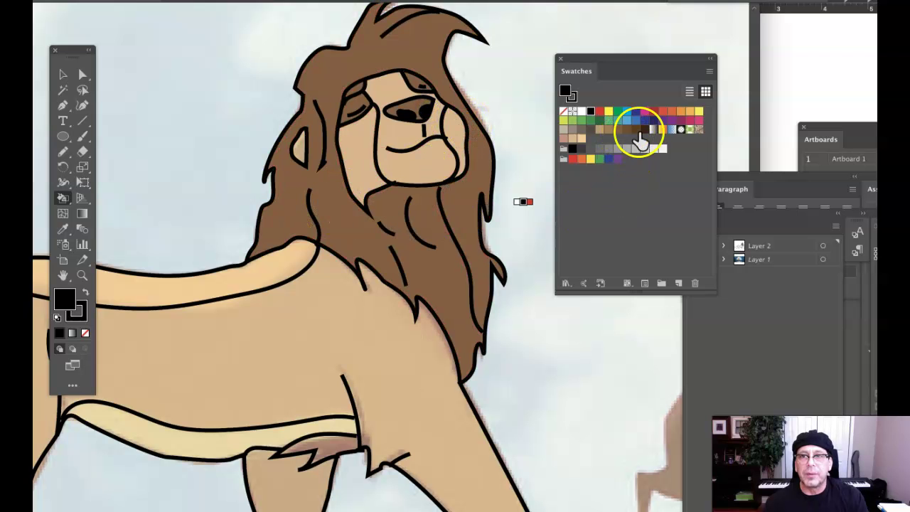
left_click(643, 130)
left_click(298, 149)
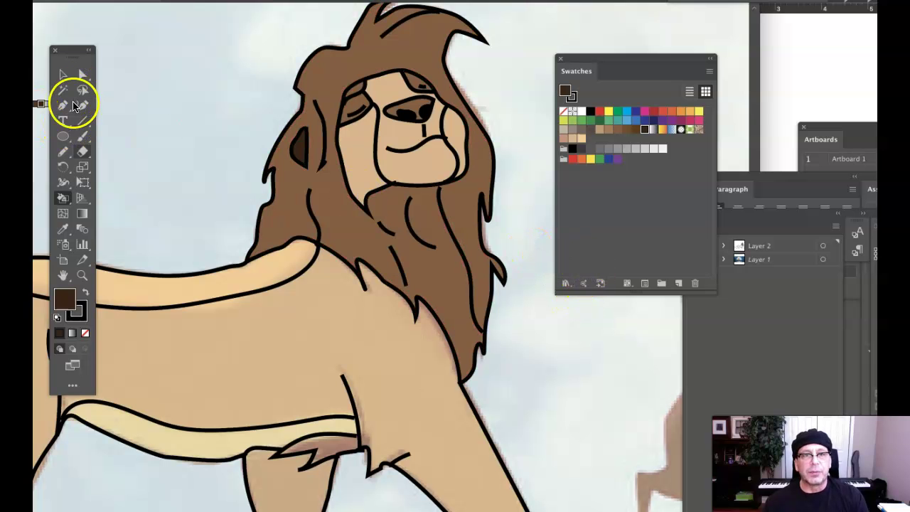
Paint the lion's body with the sampled tan and its back and belly stripes with the light cream swatch.
left_click(62, 198)
left_click(579, 140)
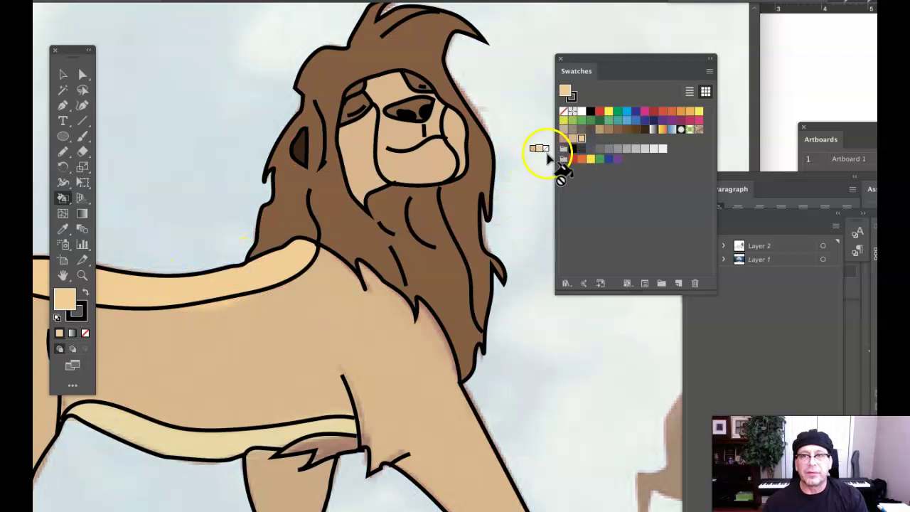
left_click(572, 139)
left_click(200, 348)
left_click(579, 139)
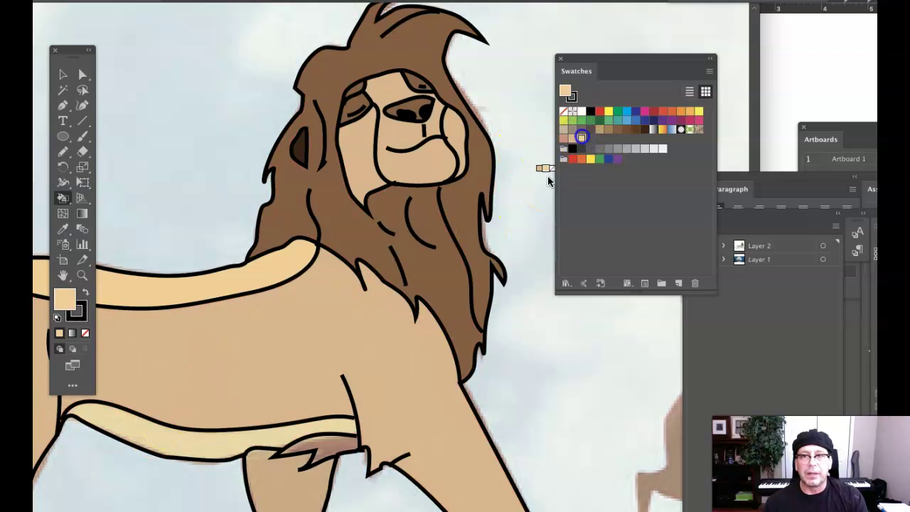
left_click(189, 430)
scroll(353, 281, "left", 5)
key("ctrl+0")
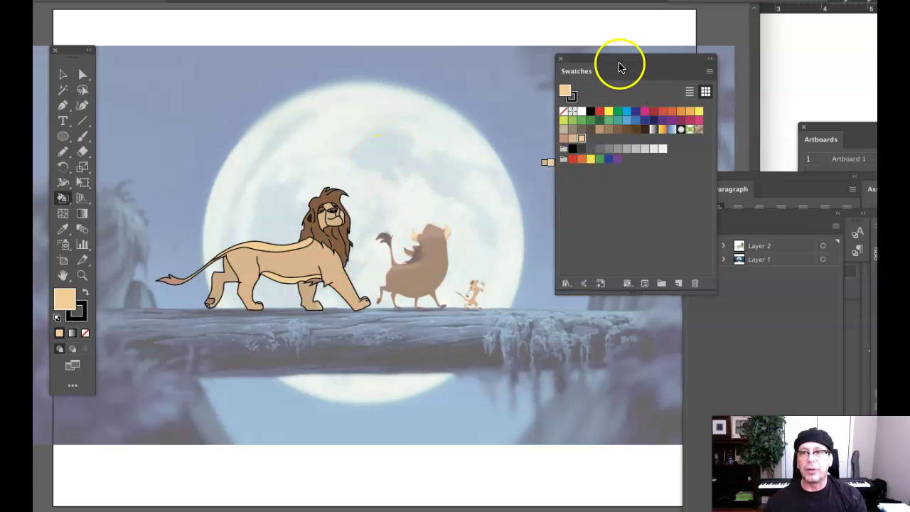
Move the swatches aside, bring the layer list next to the artwork, and hide Layer 1 to check the coloured lion.
left_click_drag(618, 67, 646, 265)
left_click_drag(699, 226, 609, 55)
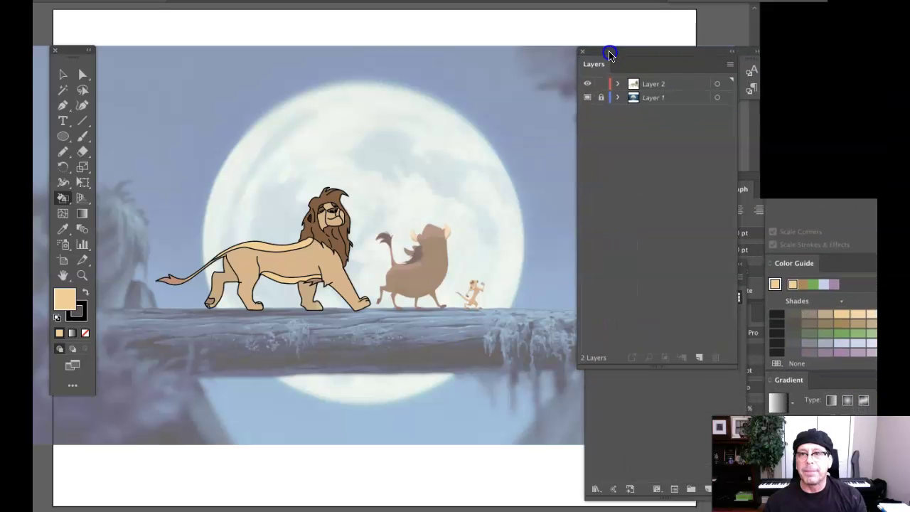
left_click(586, 99)
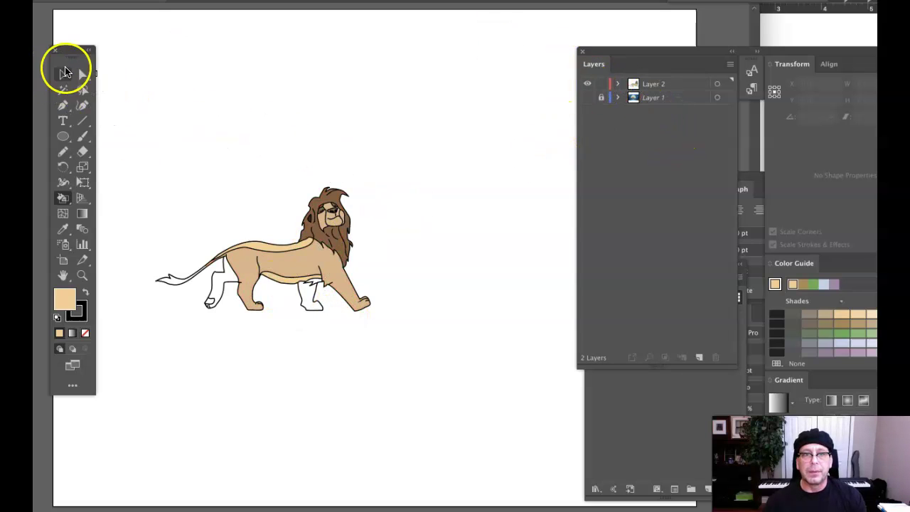
left_click(62, 74)
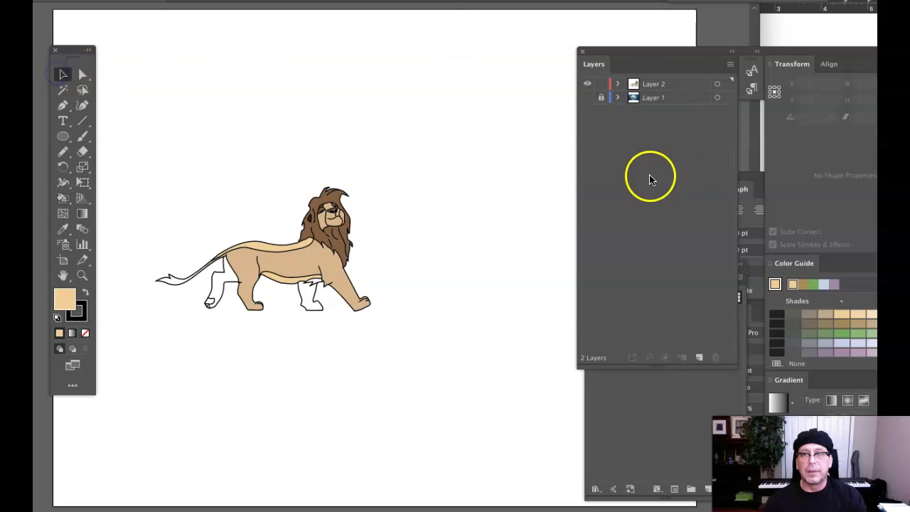
Show and unlock the reference image's Layer 1 and duplicate it.
left_click(586, 97)
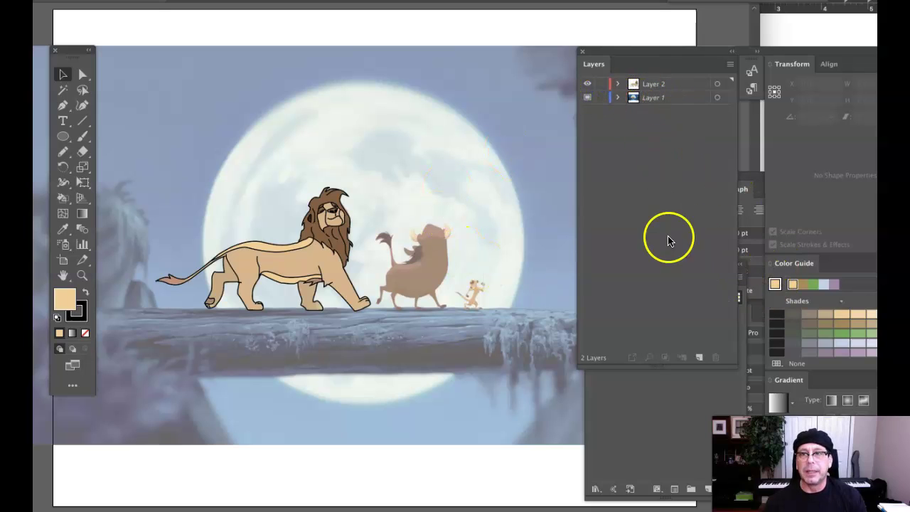
left_click_drag(654, 103, 670, 168)
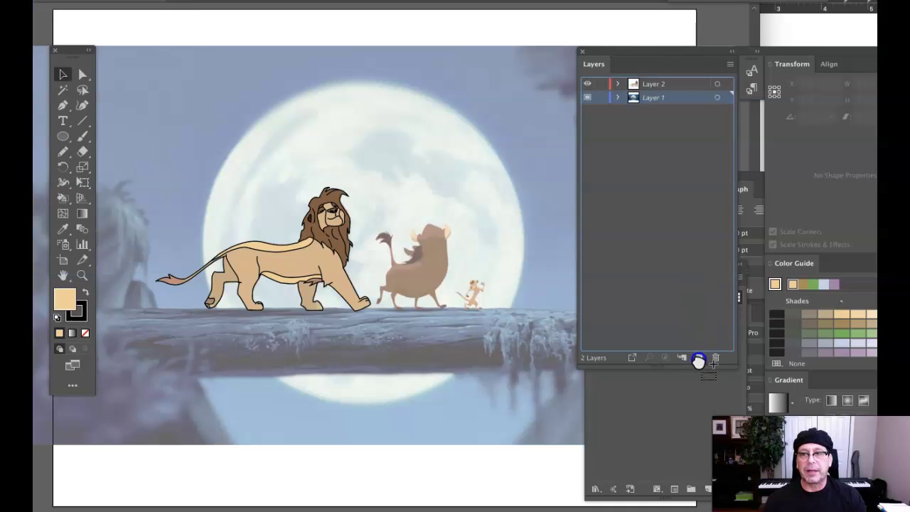
left_click_drag(701, 357, 700, 357)
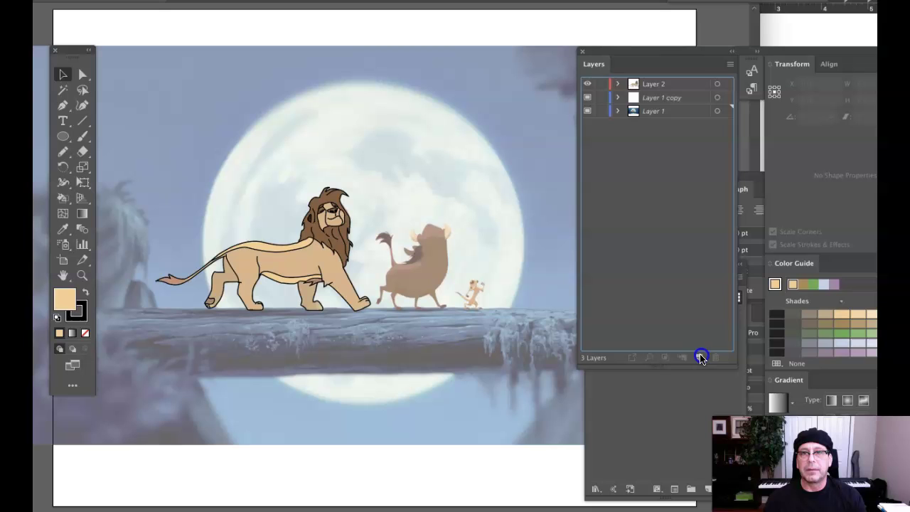
Move the reference image on Layer 1 copy up so it sits clear of the coloured lion.
left_click(672, 101)
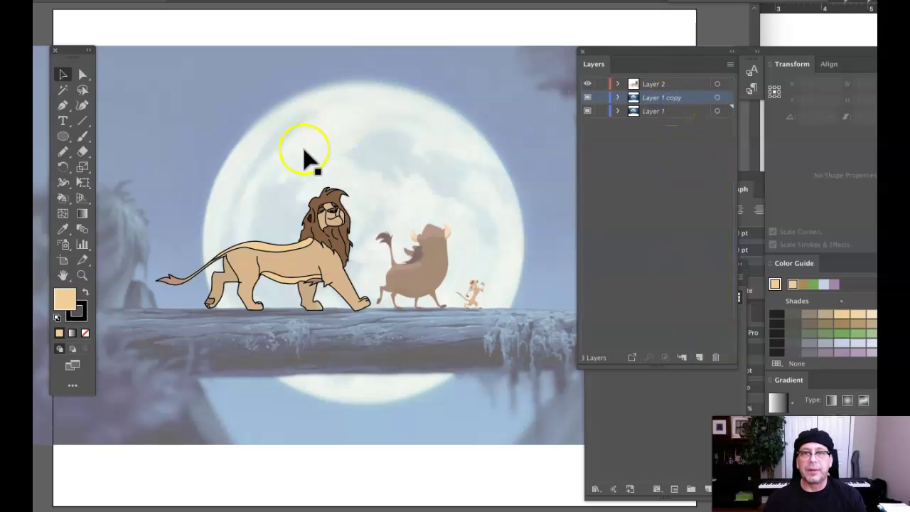
left_click_drag(304, 150, 398, 34)
scroll(471, 196, "up", 1)
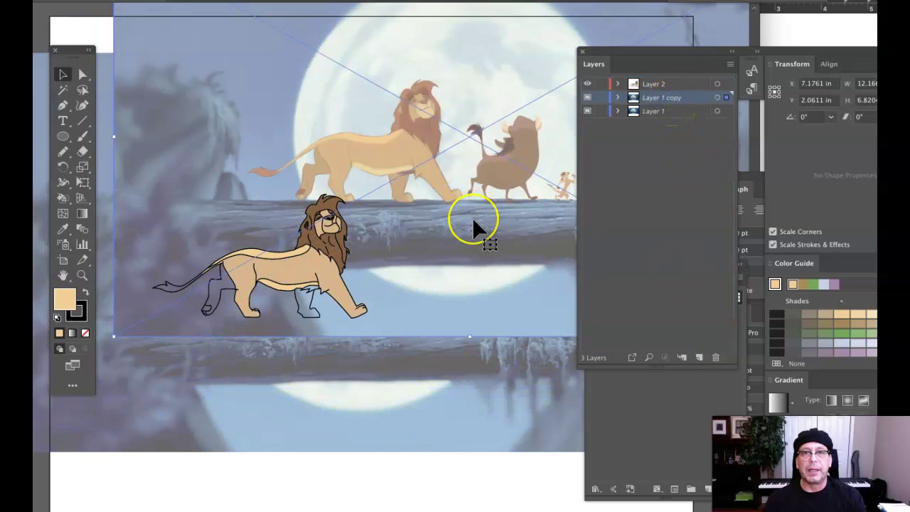
scroll(472, 218, "up", 5)
left_click_drag(360, 266, 366, 76)
scroll(441, 352, "down", 1)
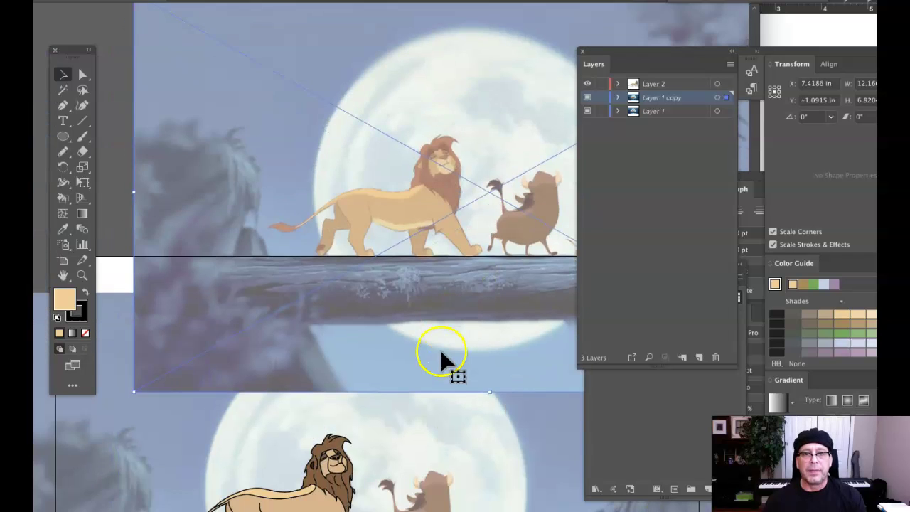
scroll(441, 359, "down", 4)
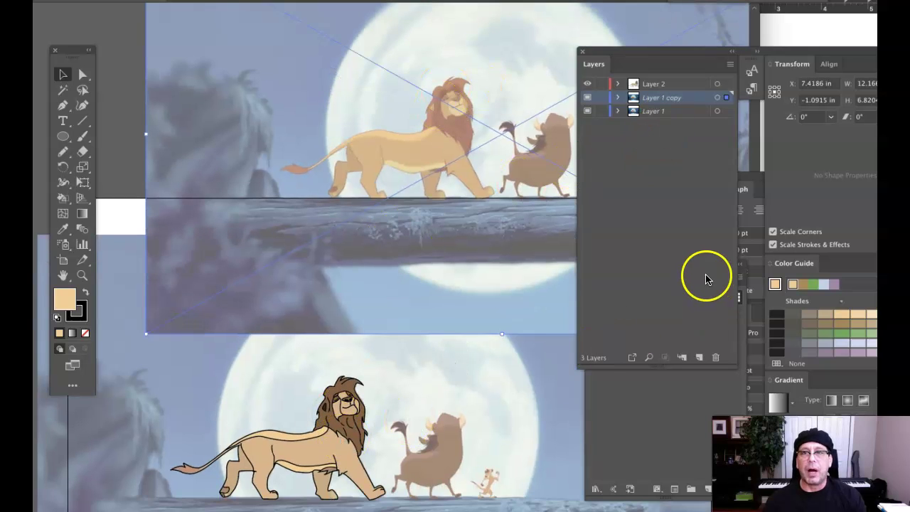
Hide the original Layer 1 and reposition the copied reference image just above the coloured lion.
left_click(586, 112)
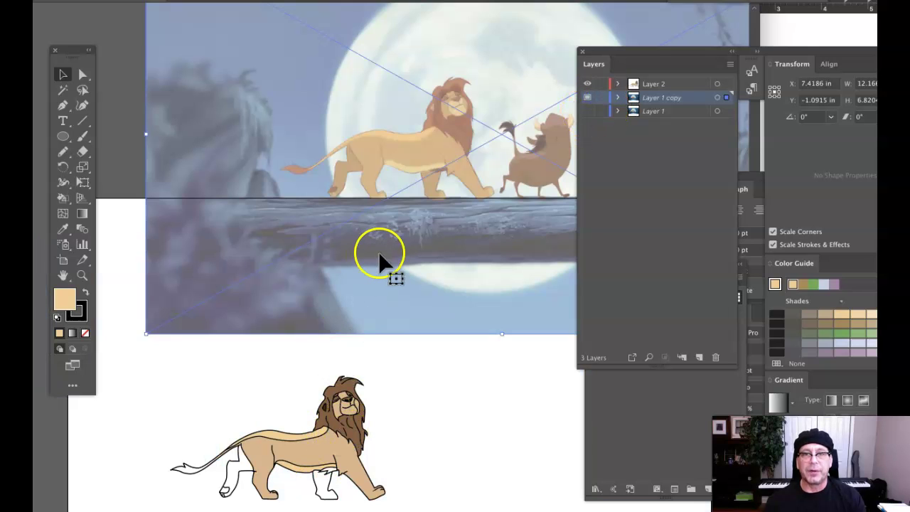
scroll(380, 254, "down", 5)
left_click_drag(428, 174, 365, 200)
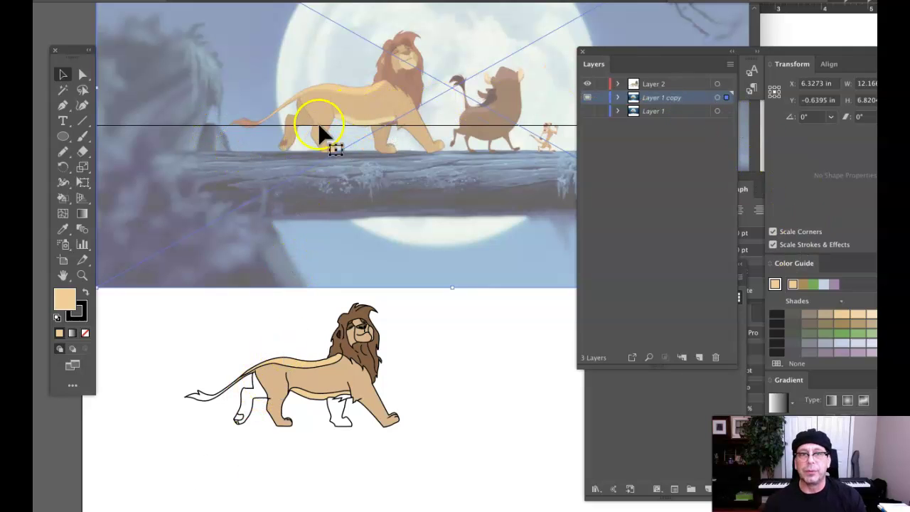
Activate the Live Paint Bucket, move the layer list aside, and place the swatches beside the artwork.
left_click(63, 197)
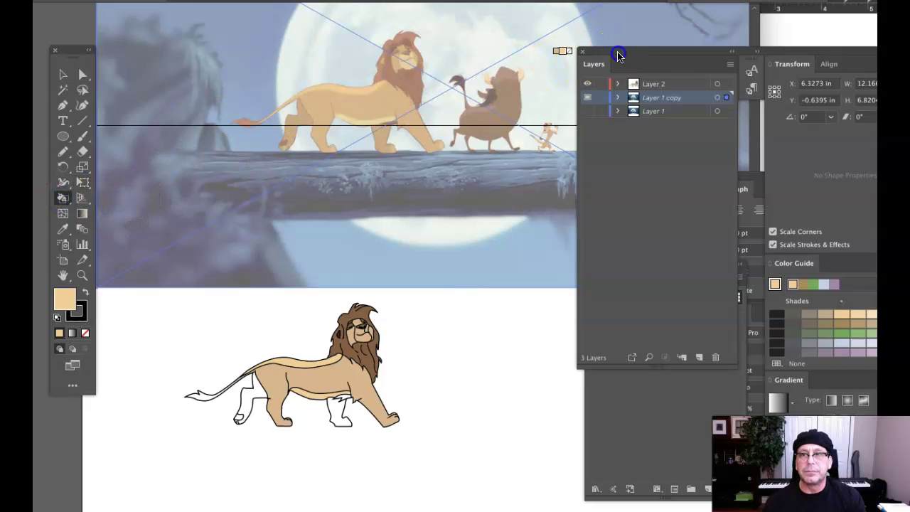
left_click_drag(618, 55, 745, 71)
left_click(643, 268)
left_click_drag(643, 269, 602, 192)
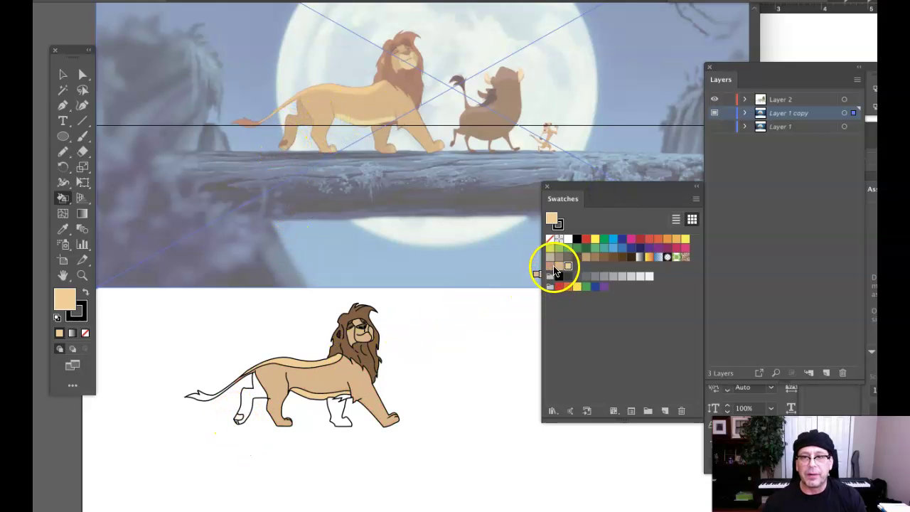
Fill the underside of the lion's far hind paw with dark brown and the far hind leg with medium brown.
left_click(621, 257)
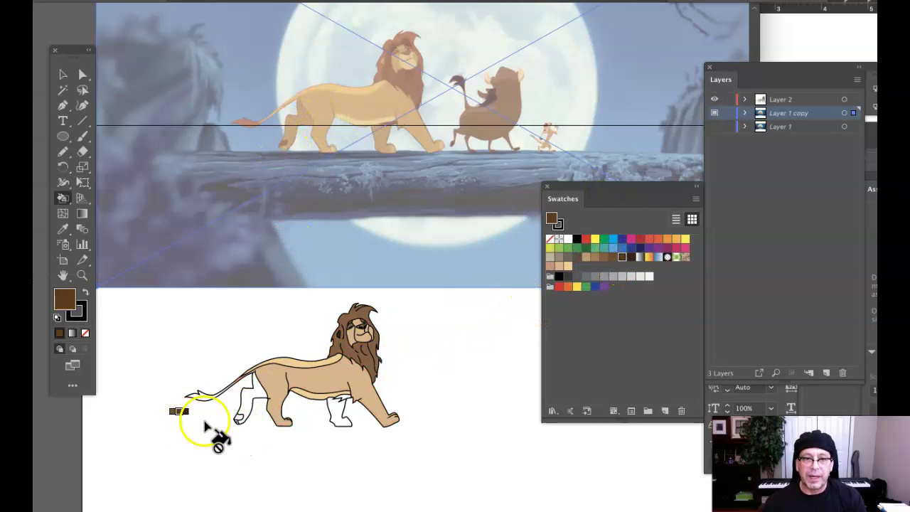
left_click(237, 418)
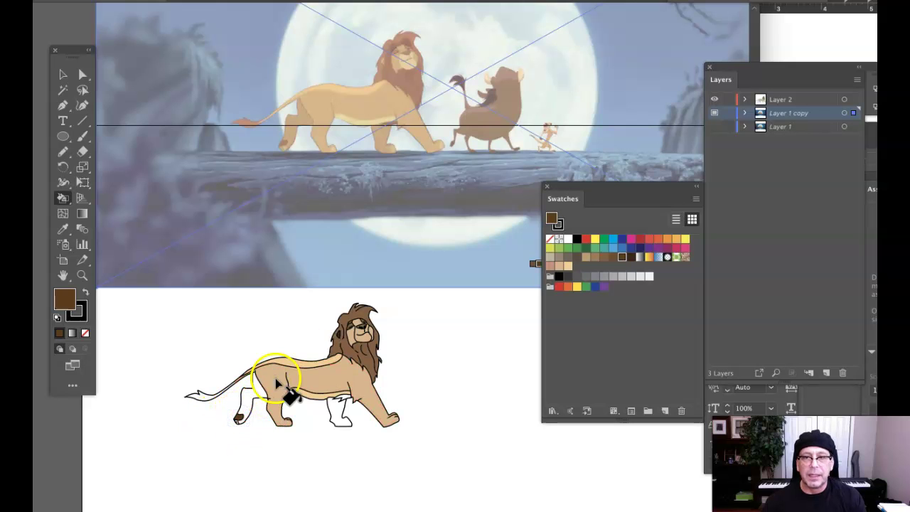
left_click(594, 257)
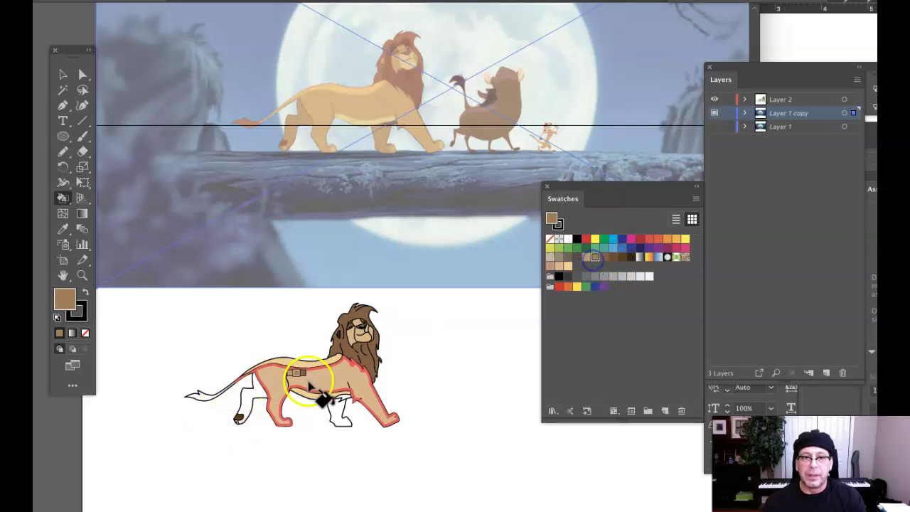
left_click(255, 390)
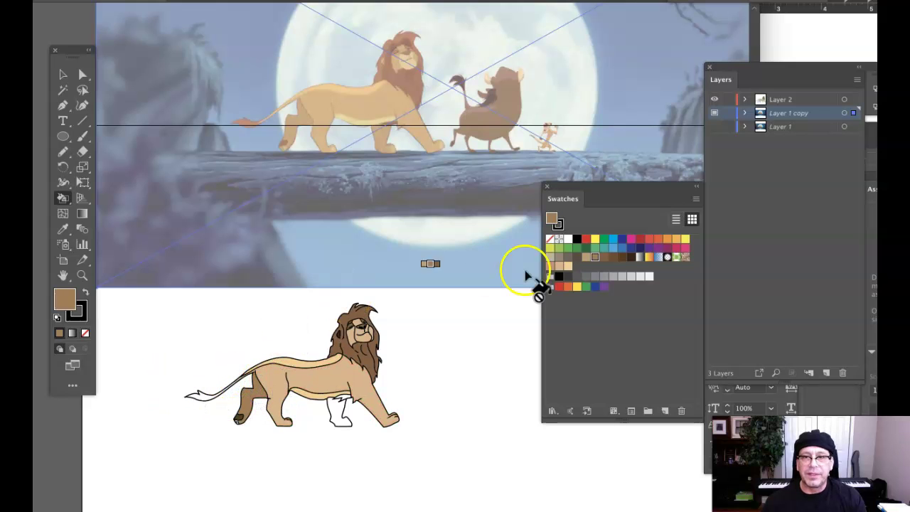
Paint the lion's tail tip with the sampled tan and its far front leg with the sampled pinkish tan.
left_click(559, 267)
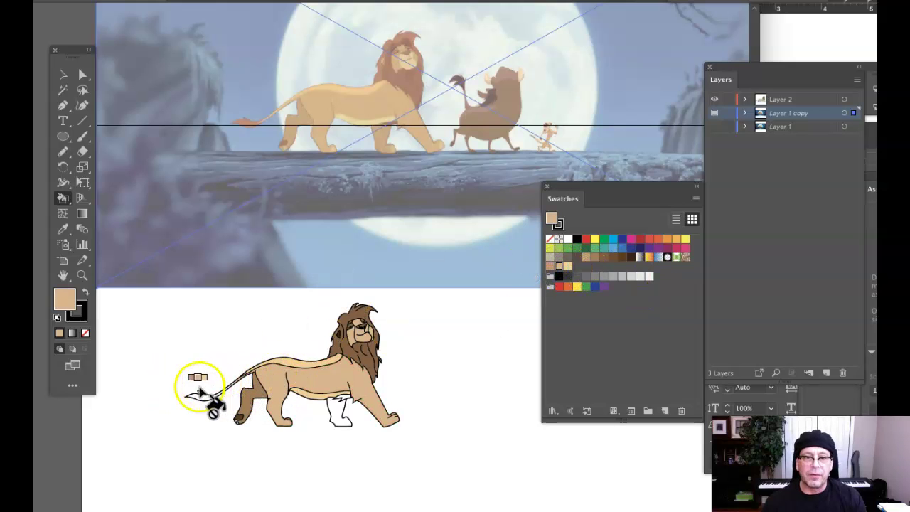
left_click(196, 384)
left_click(444, 259)
left_click(189, 389)
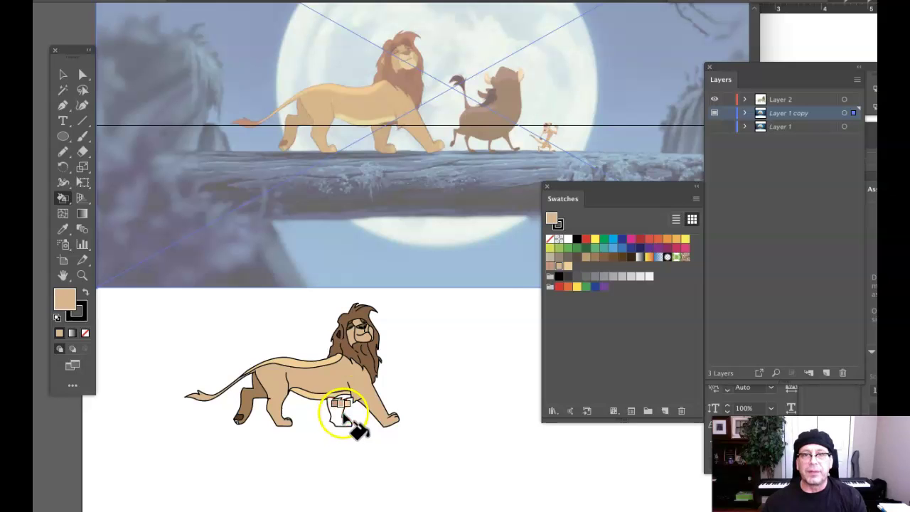
left_click(550, 268)
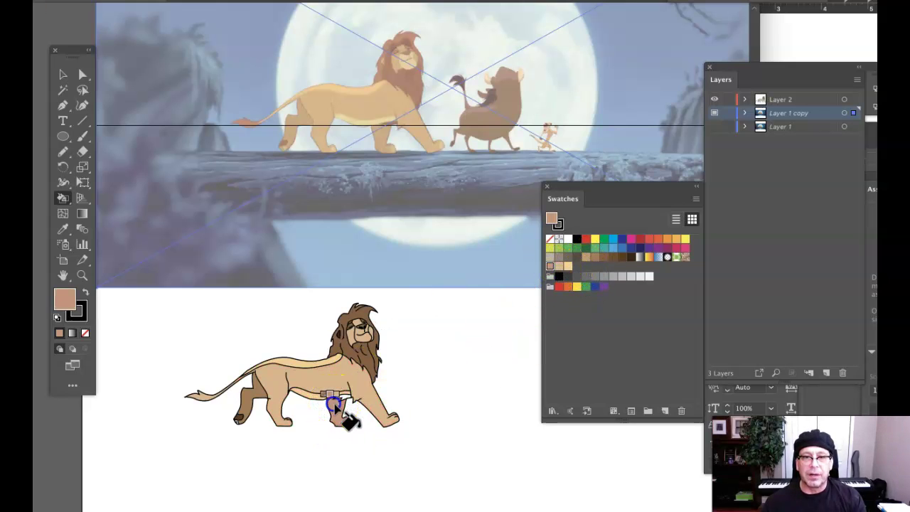
left_click(342, 409)
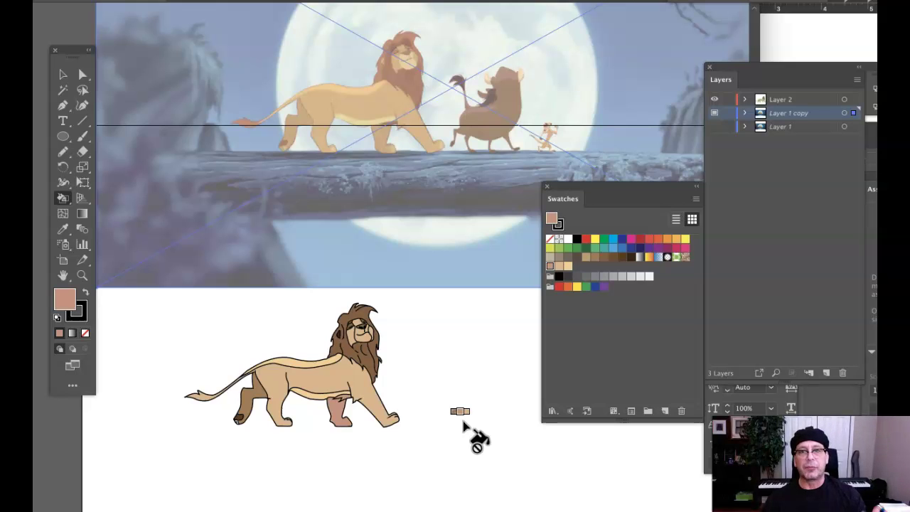
left_click(569, 431)
left_click(443, 448)
scroll(442, 452, "down", 1)
scroll(441, 452, "down", 2)
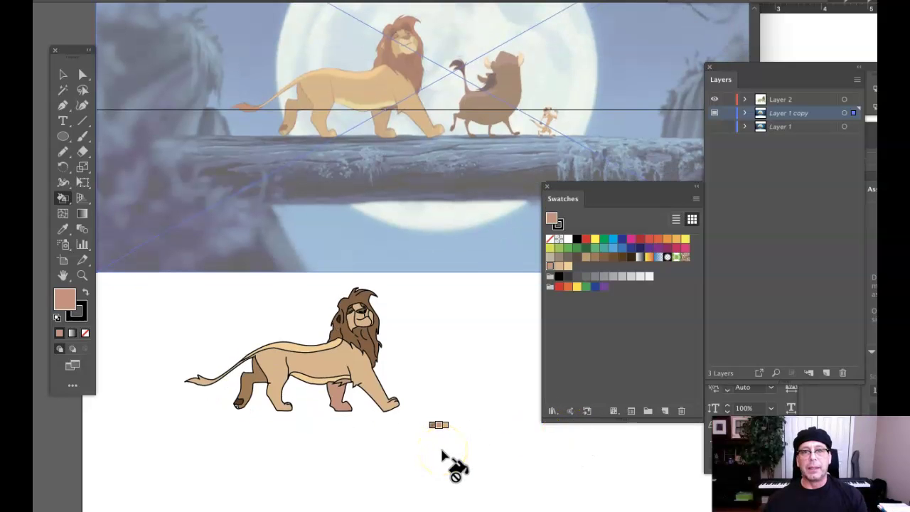
left_click(441, 451)
left_click(475, 334)
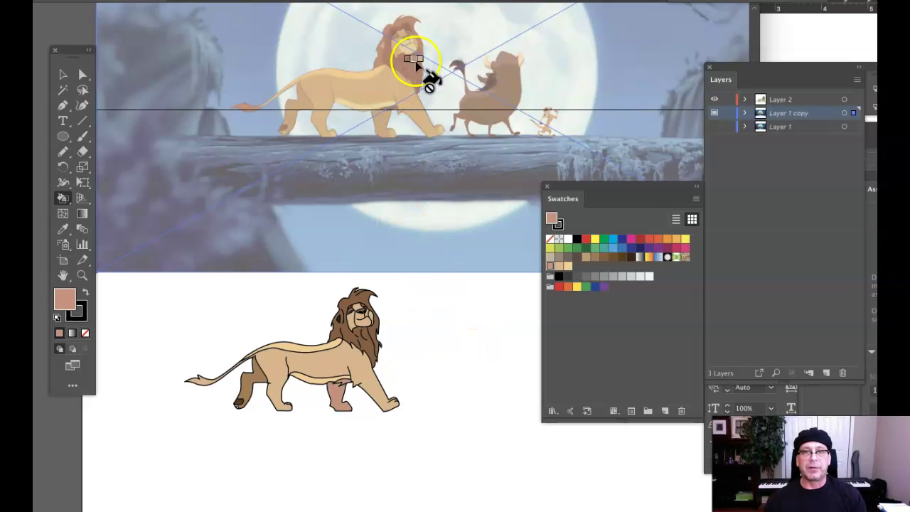
left_click_drag(442, 300, 459, 357)
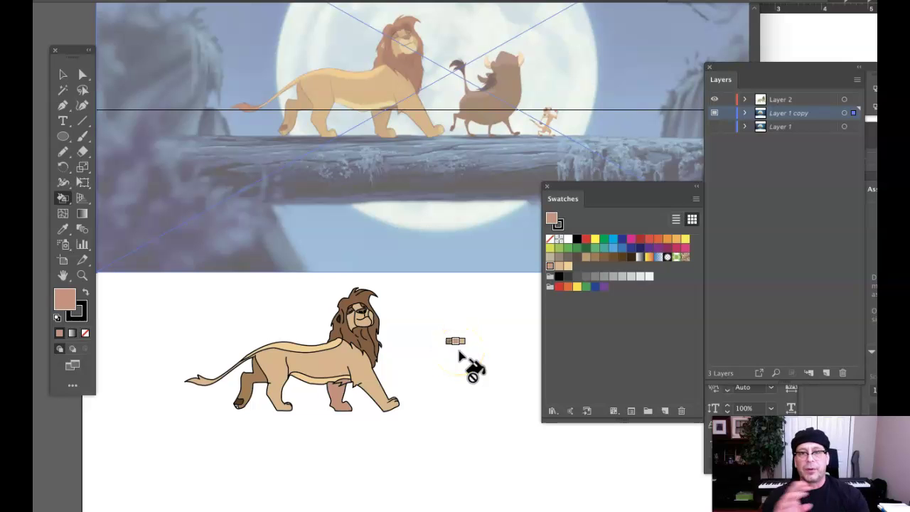